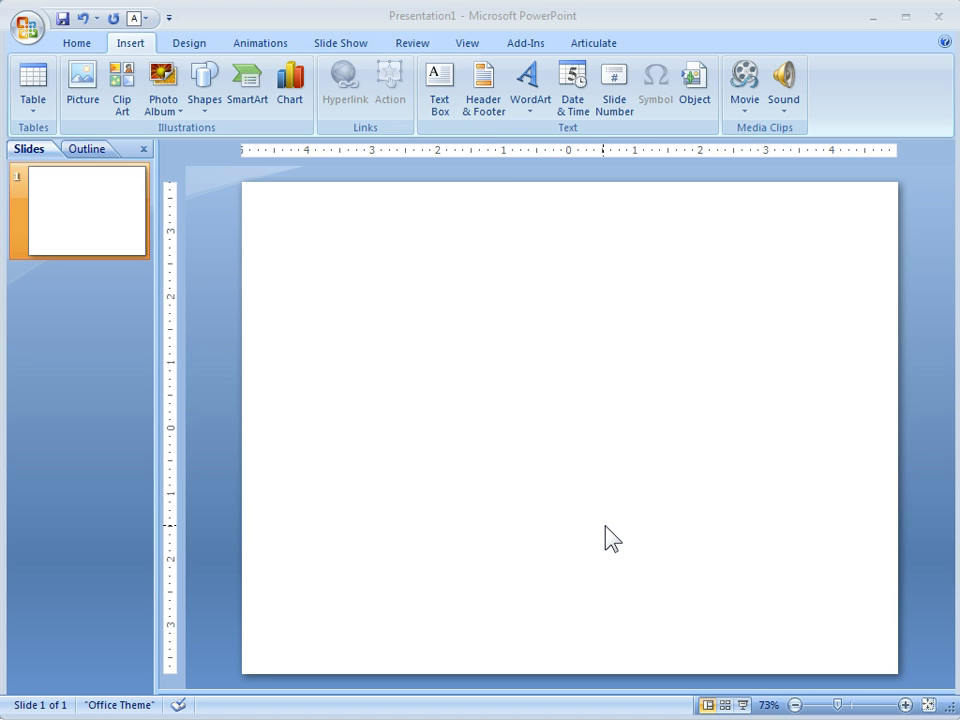
- Go from PowerPoint's Clip Art feature to the Office Online clip art site and search clip art only for "business"
click(128, 95)
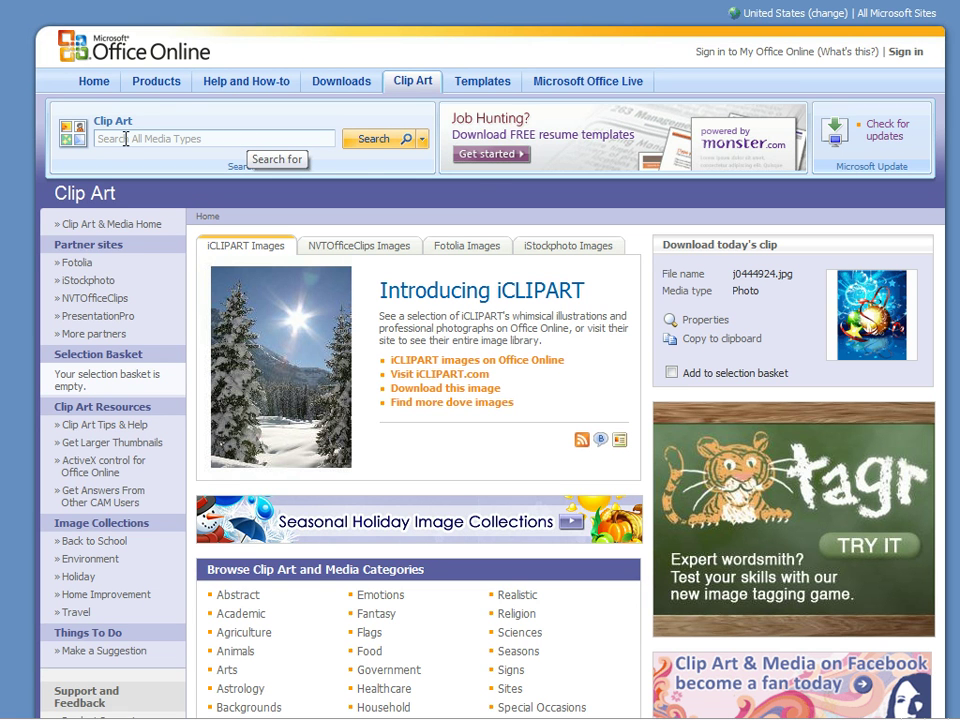
click(424, 140)
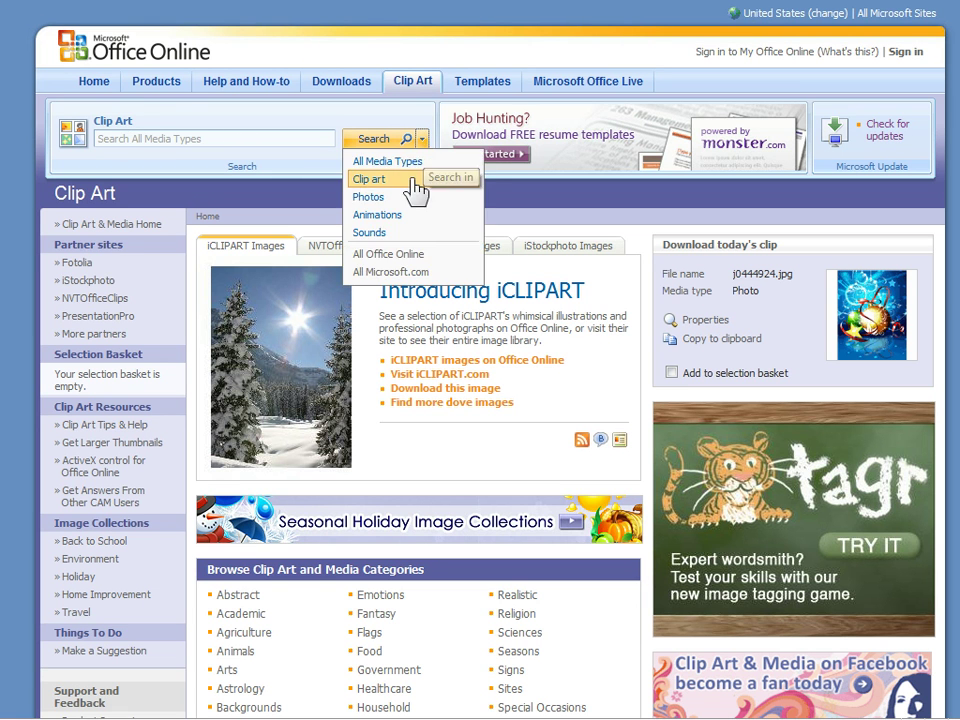
click(138, 141)
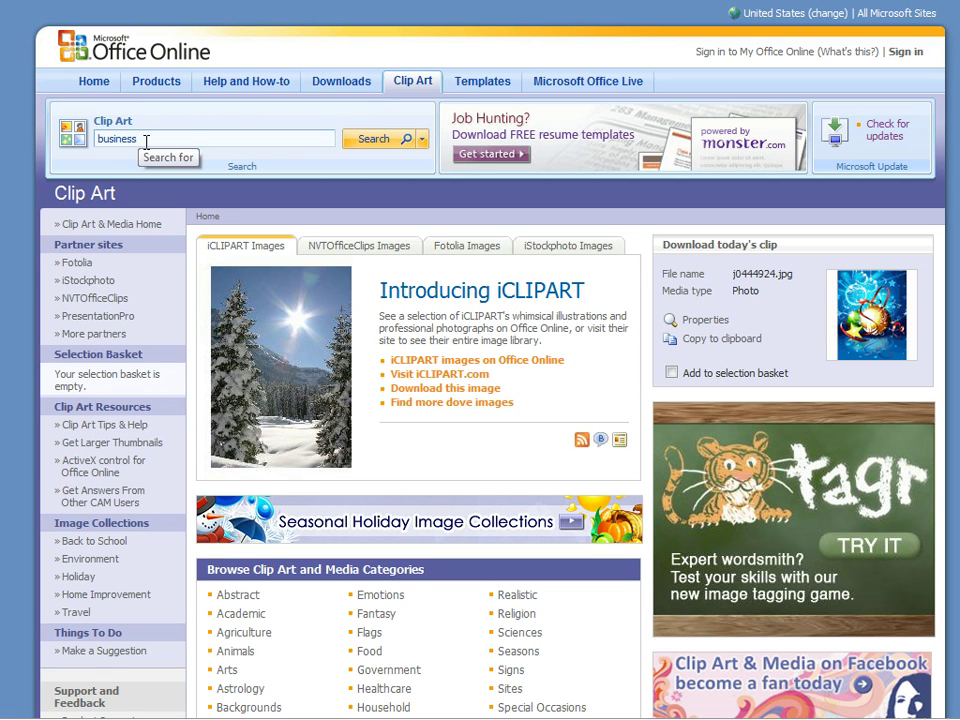
click(423, 139)
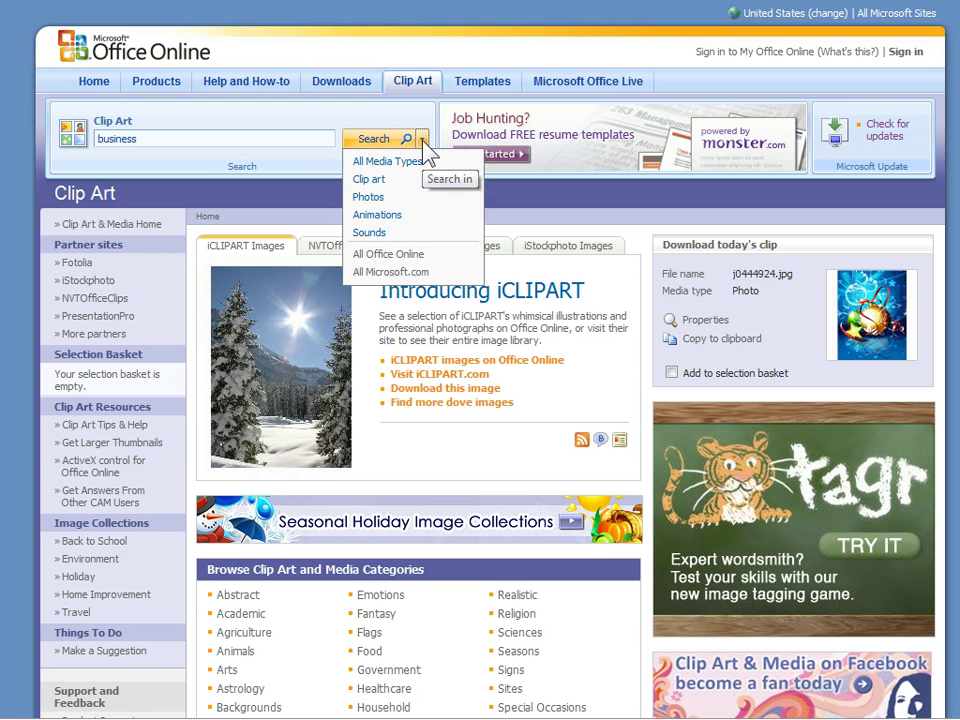
click(378, 188)
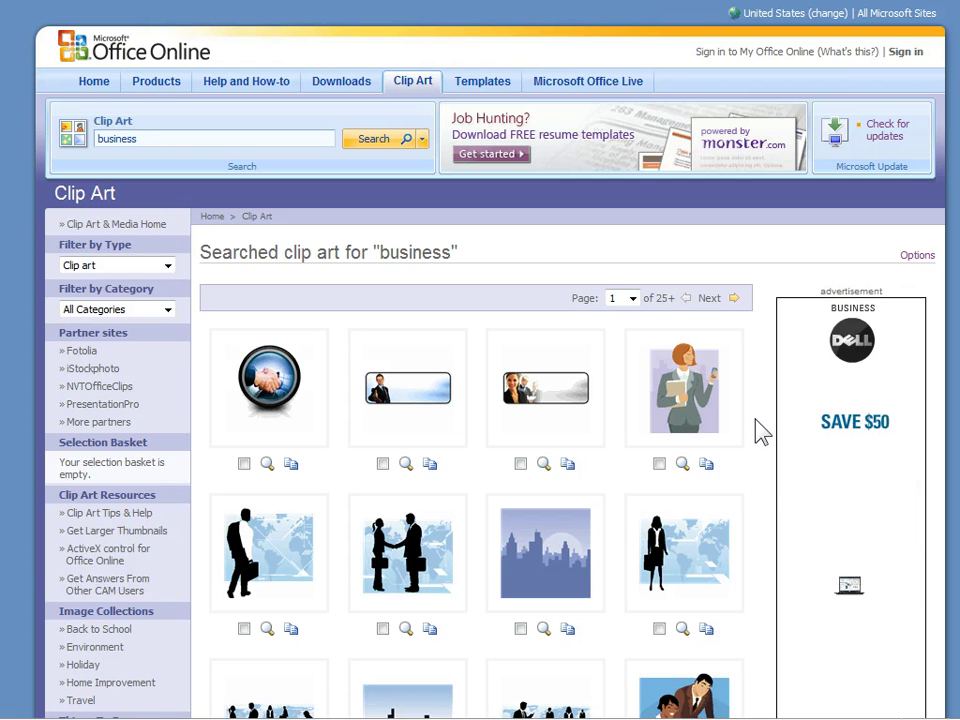
- List the Style 1280 clips matching the picture of two coworkers reviewing plans, and copy the clip of the woman holding a shirt
scroll(480, 400, down, 5)
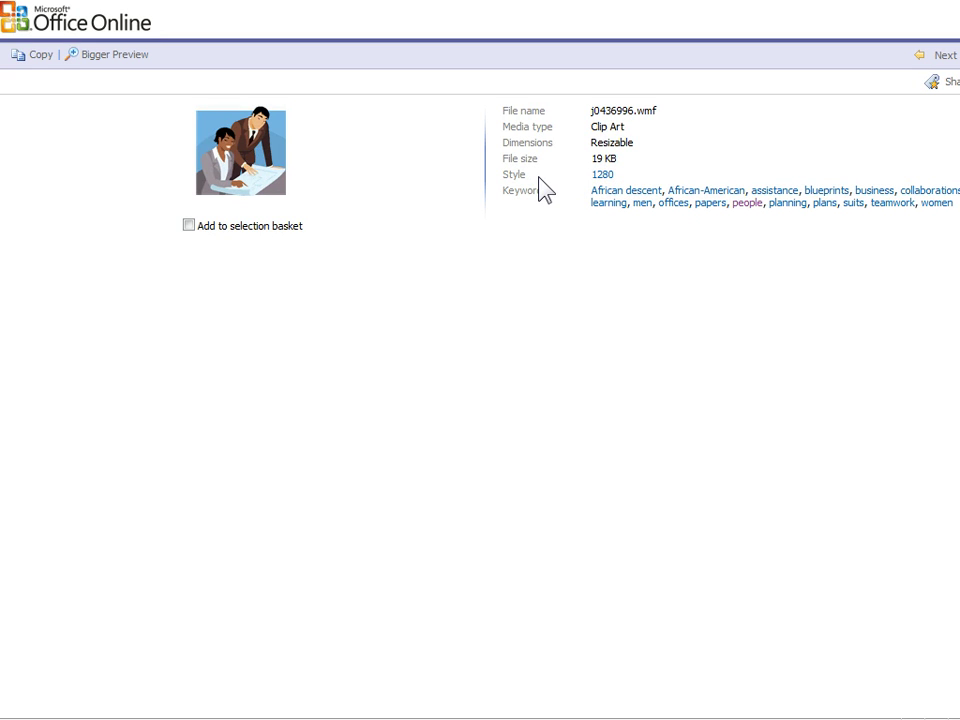
click(604, 176)
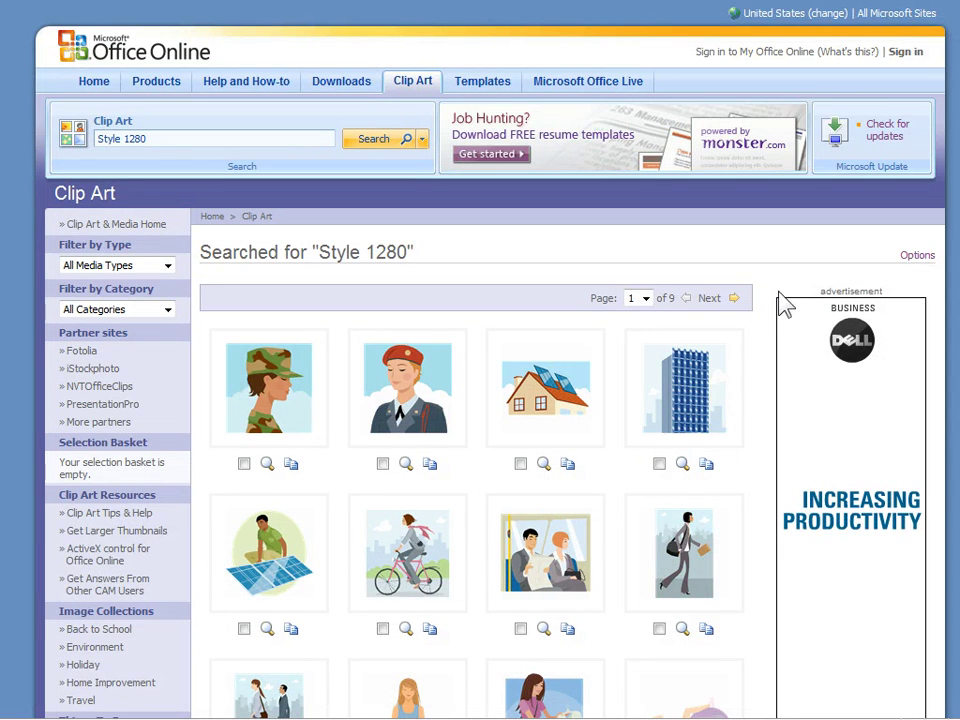
scroll(779, 322, down, 4)
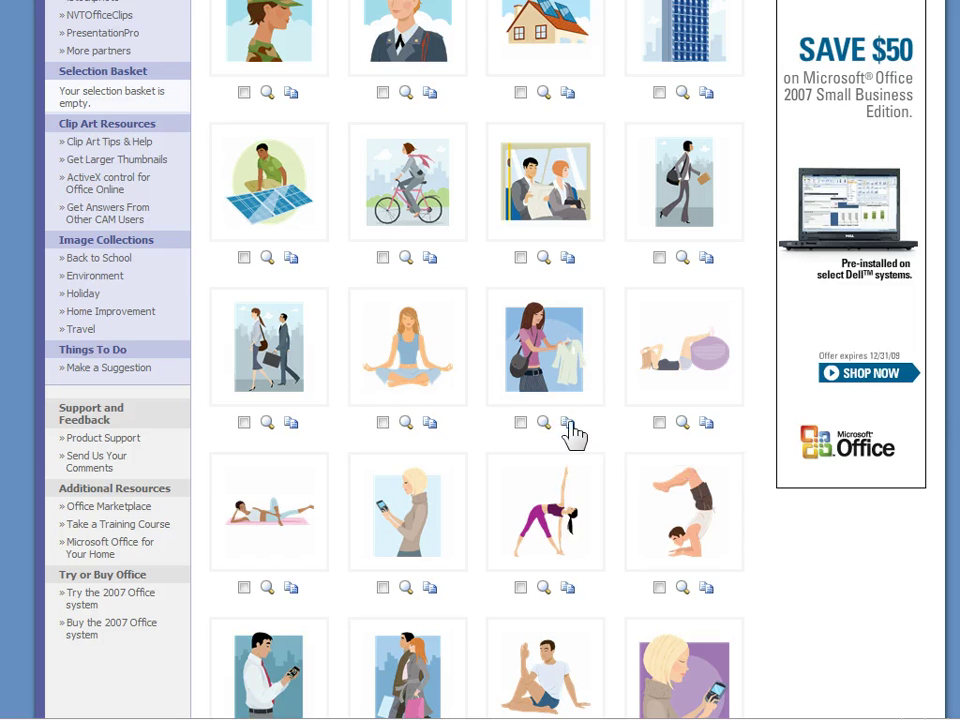
click(569, 424)
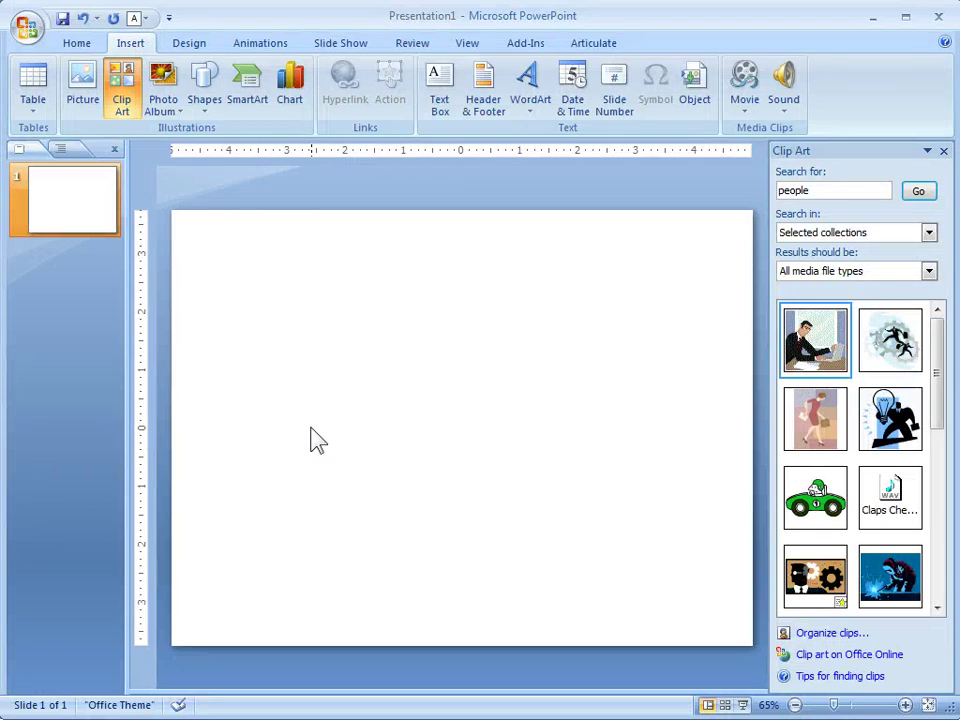
- Back in PowerPoint, put away the Clip Art search and paste the copied clip of the woman onto the blank slide
click(944, 151)
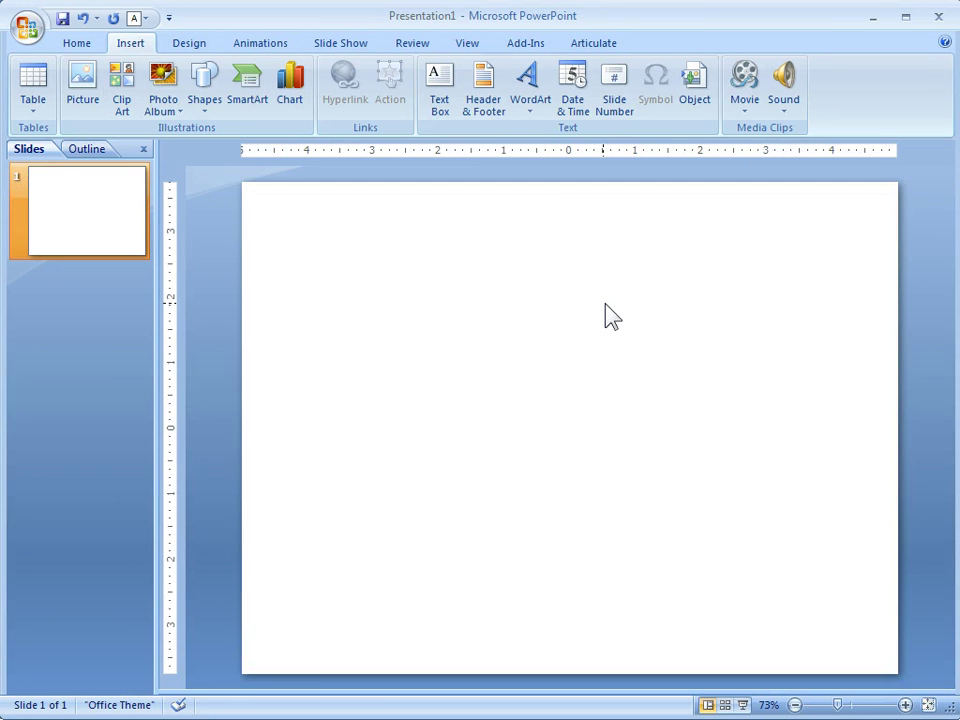
key(ctrl+v)
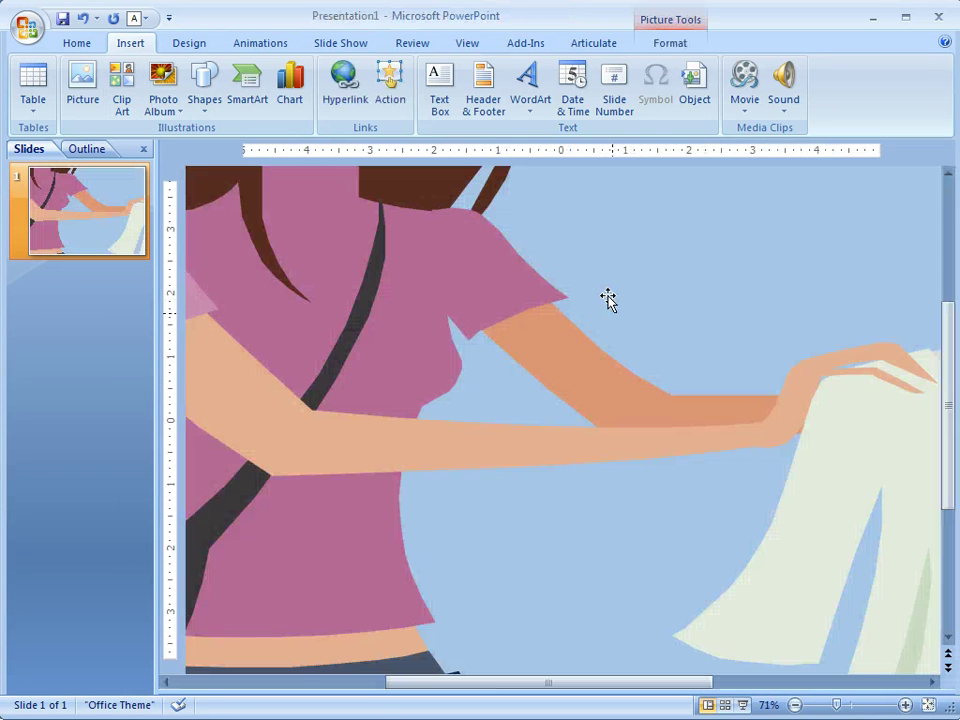
click(796, 706)
click(796, 706)
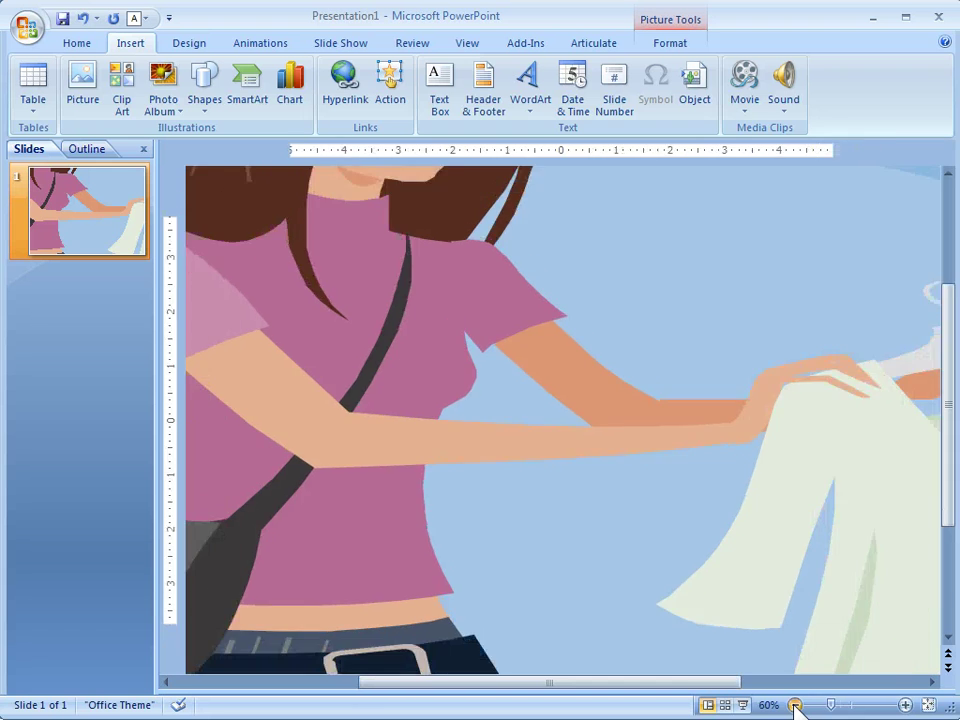
click(796, 706)
click(796, 706)
click(796, 706)
click(796, 706)
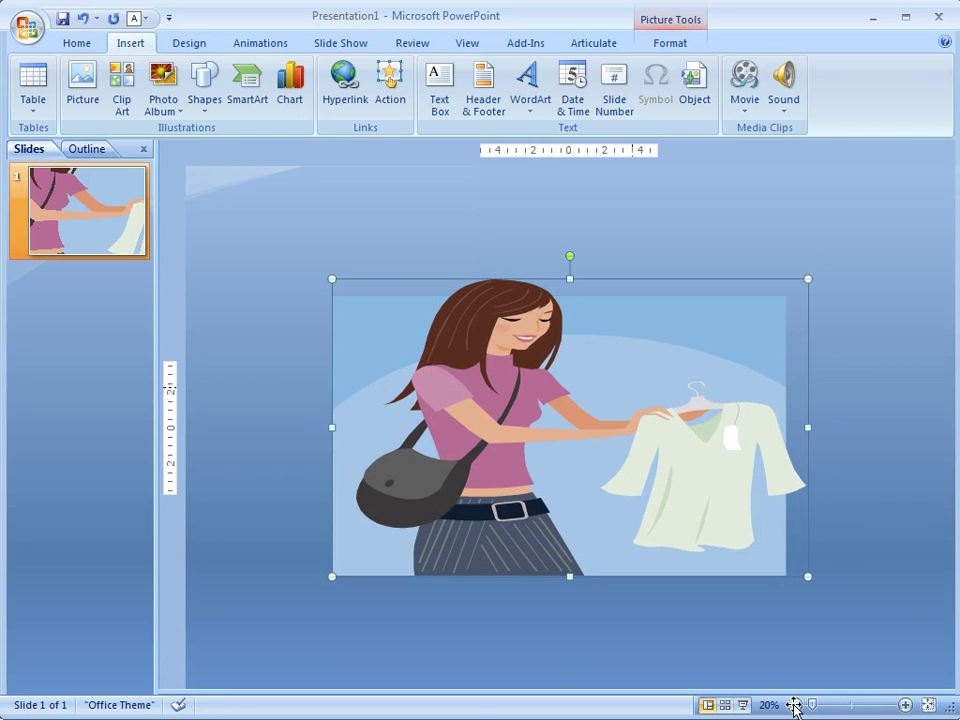
- Resize and reposition the oversized picture so that it fits entirely within the slide
drag(570, 278, 569, 178)
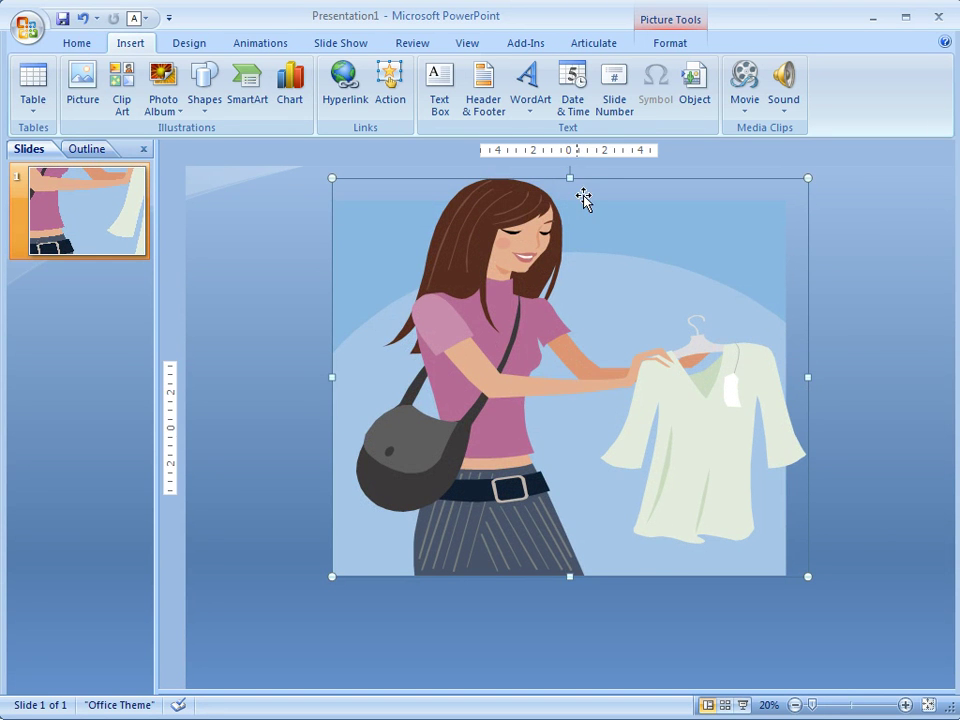
drag(810, 580, 701, 594)
drag(580, 598, 588, 635)
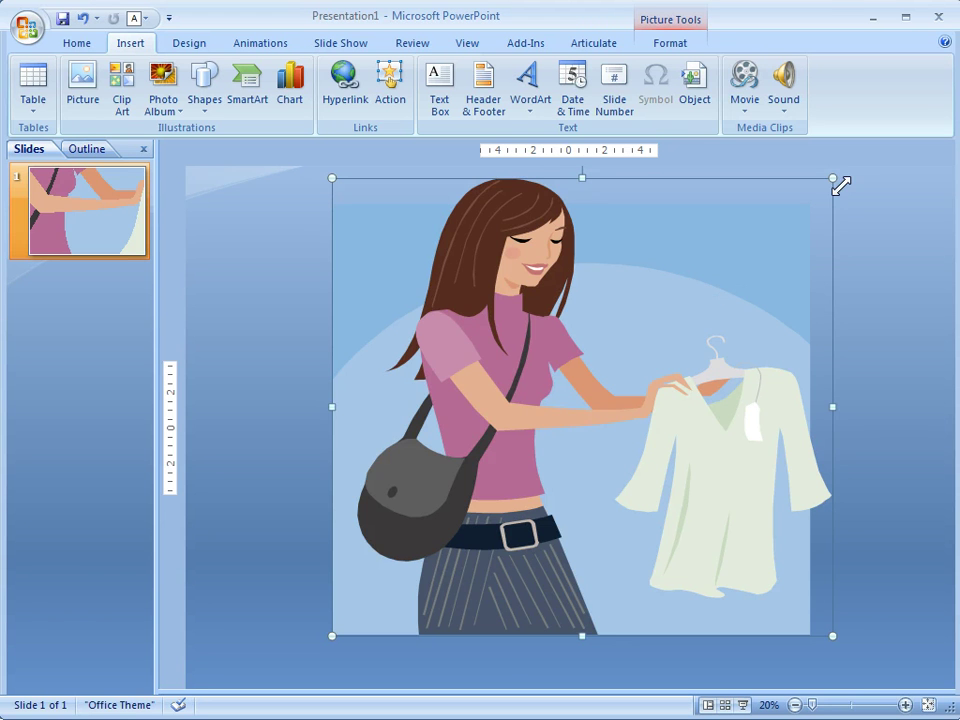
drag(840, 183, 516, 456)
drag(430, 550, 564, 468)
drag(664, 366, 579, 429)
drag(530, 472, 523, 409)
click(928, 705)
drag(744, 431, 697, 432)
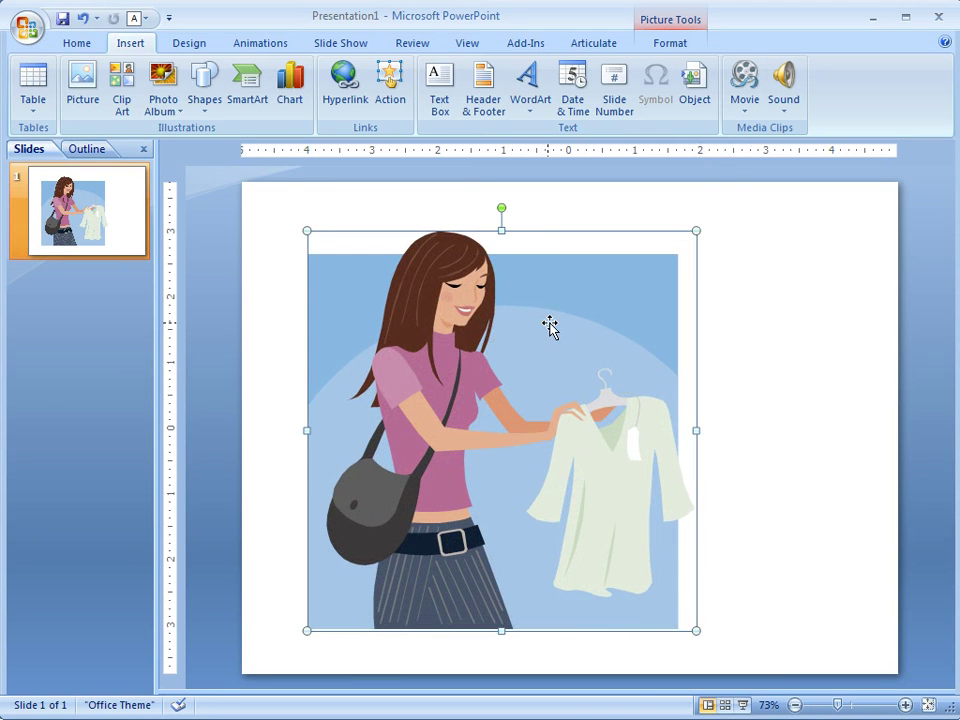
- Ungroup the imported picture of the woman, converting it to a Microsoft Office drawing object
right_click(501, 296)
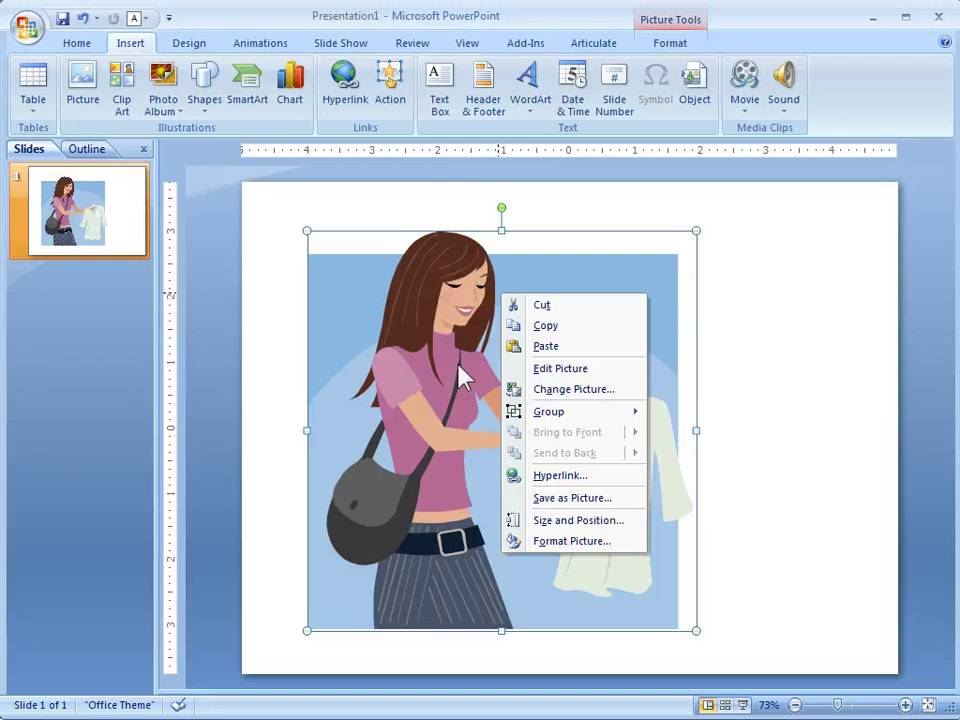
mouse_move(545, 415)
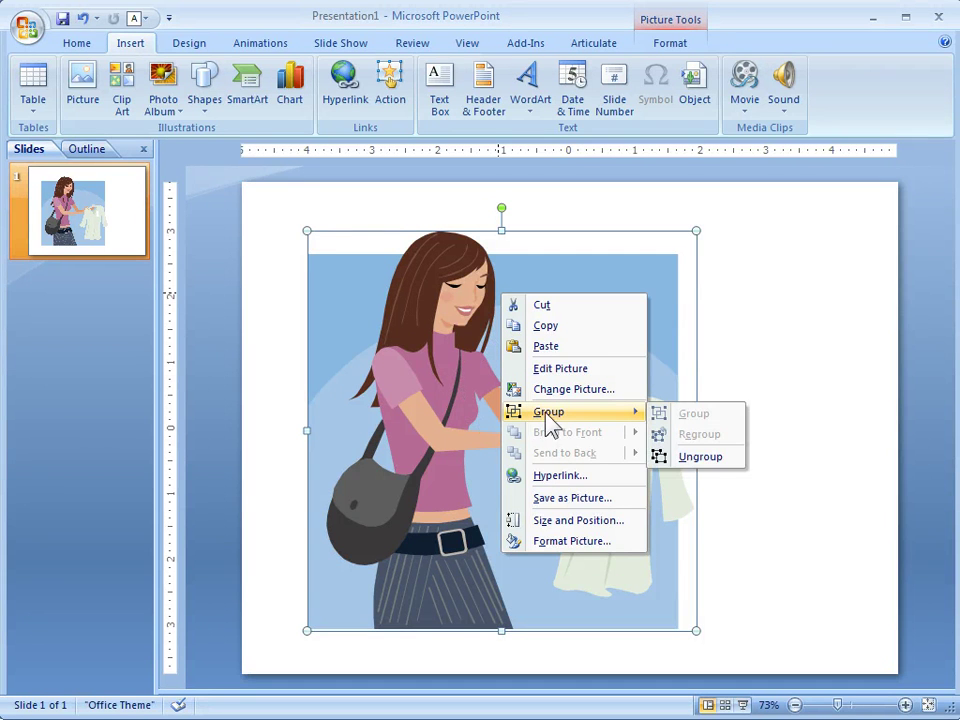
click(695, 459)
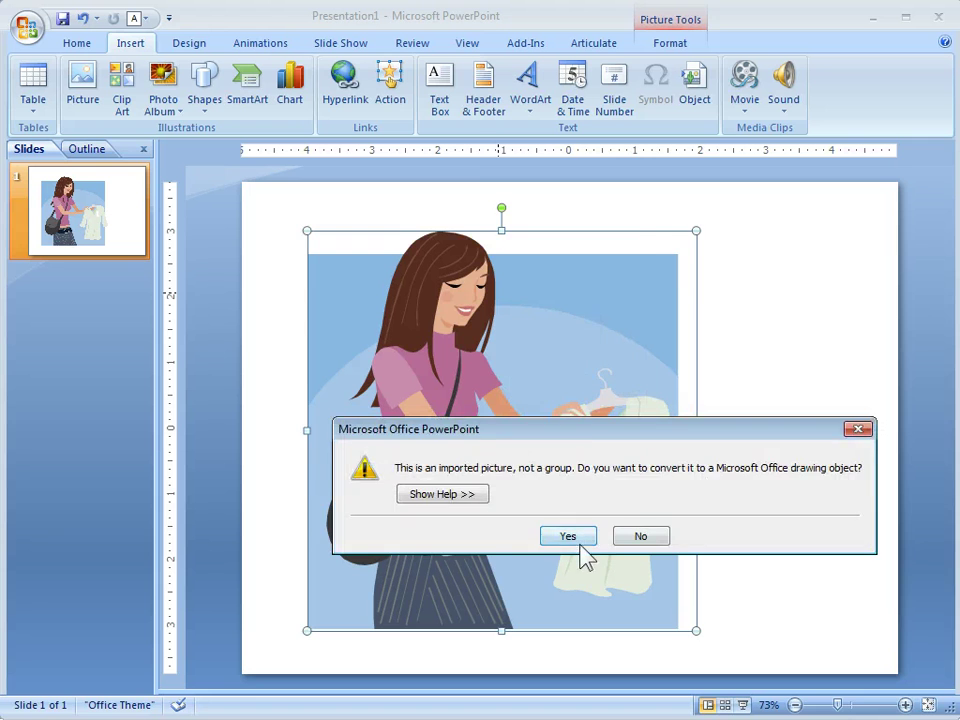
click(578, 537)
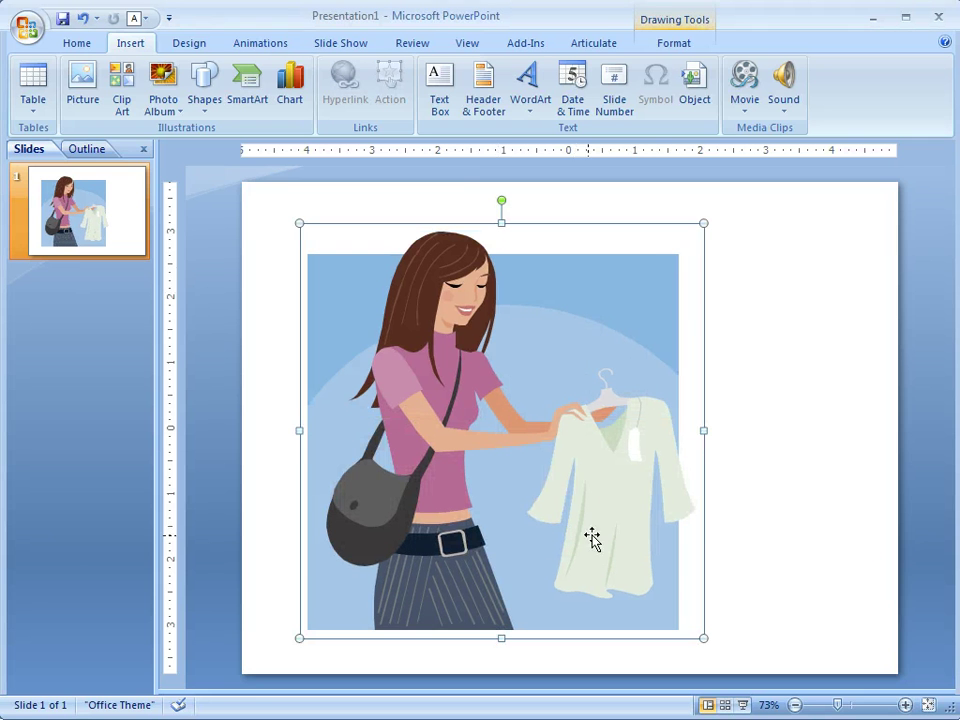
- Ungroup the drawing object into its individual shapes and clear the selection
right_click(598, 325)
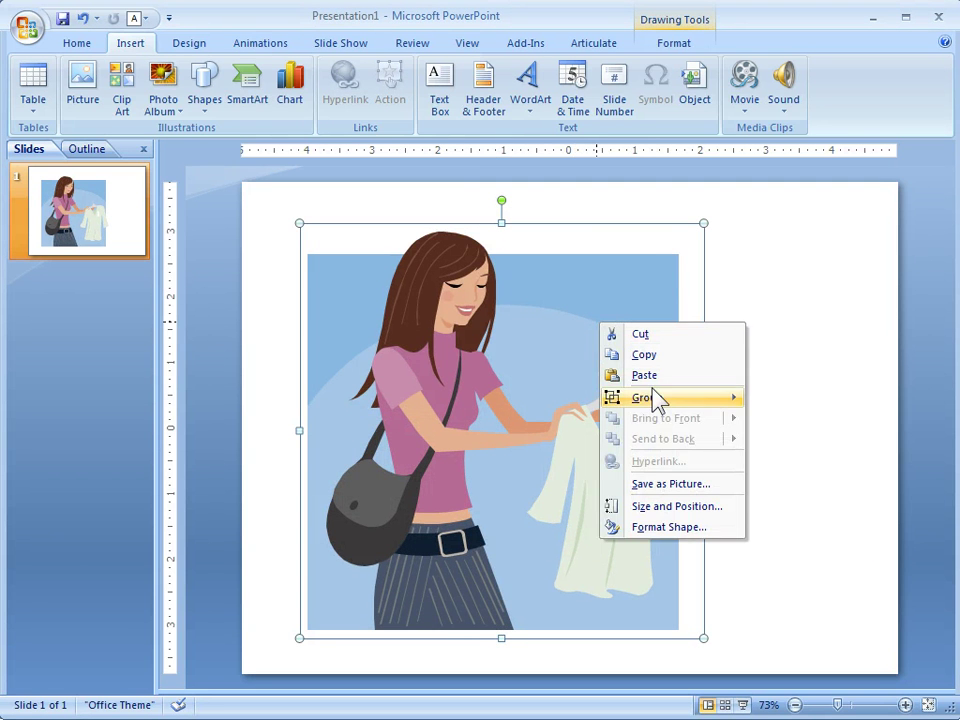
mouse_move(662, 402)
click(797, 442)
click(784, 392)
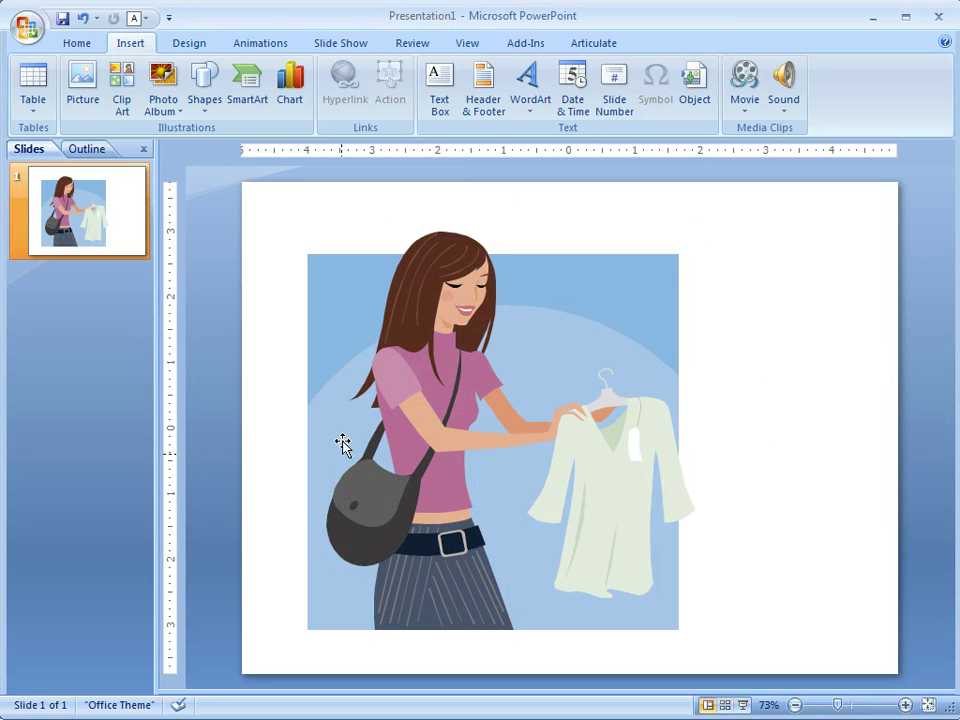
- Delete the blue background rectangle and the lighter blue curved shape behind the woman
click(604, 306)
key(Delete)
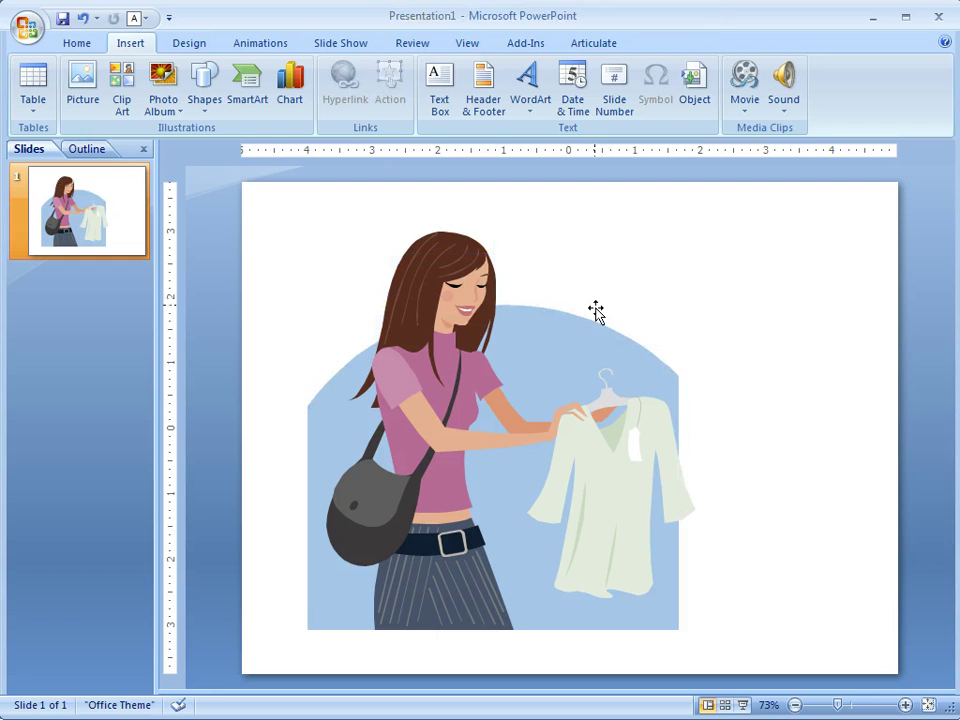
click(592, 340)
key(Delete)
- Delete the shirt the woman is holding, its green inner collar piece and the hanger bar
click(611, 488)
key(Delete)
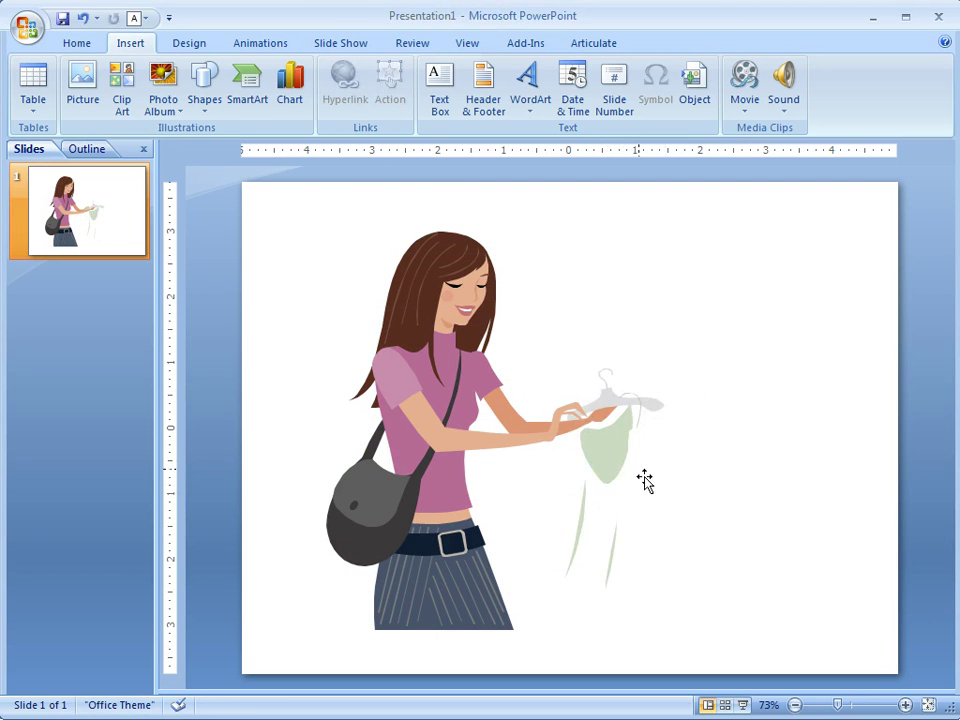
click(637, 470)
key(Delete)
click(645, 403)
key(Delete)
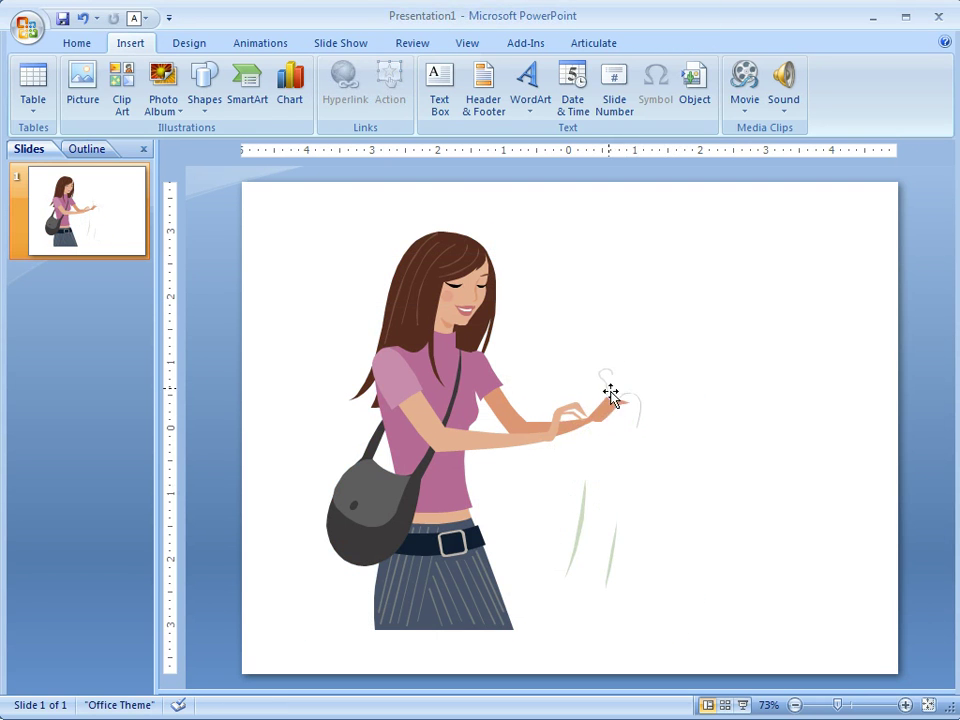
- Delete the leftover hanger hook, the price tag string and the two green shirt fold shapes
click(609, 390)
key(Delete)
click(639, 413)
key(Delete)
click(585, 512)
key(Delete)
click(620, 545)
click(731, 508)
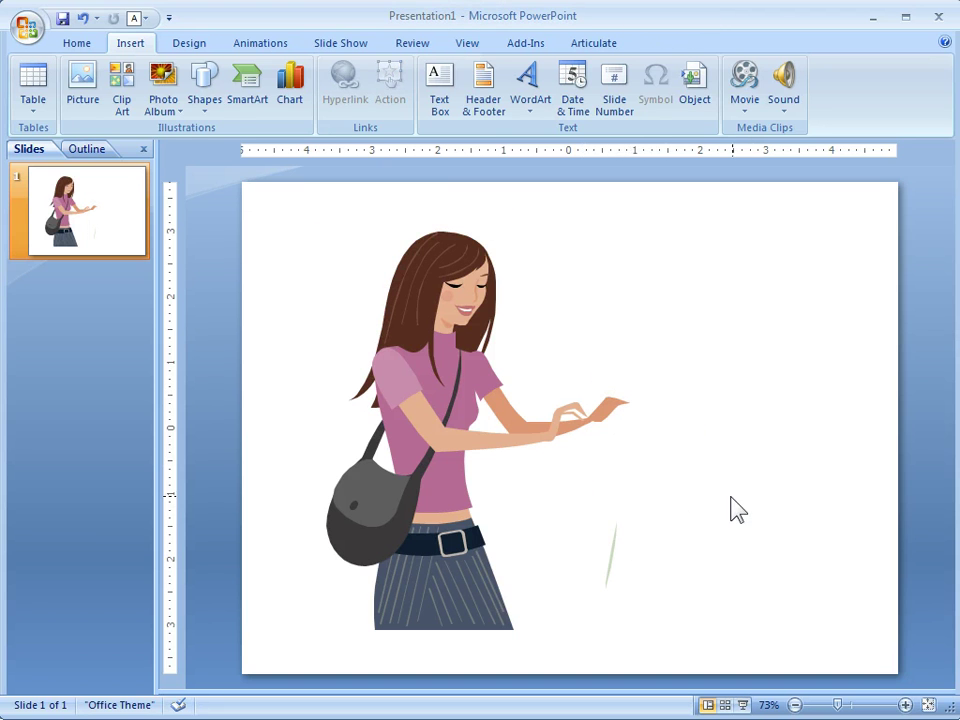
click(620, 535)
key(Delete)
- Delete the woman's handbag and all parts of its shoulder strap
click(370, 548)
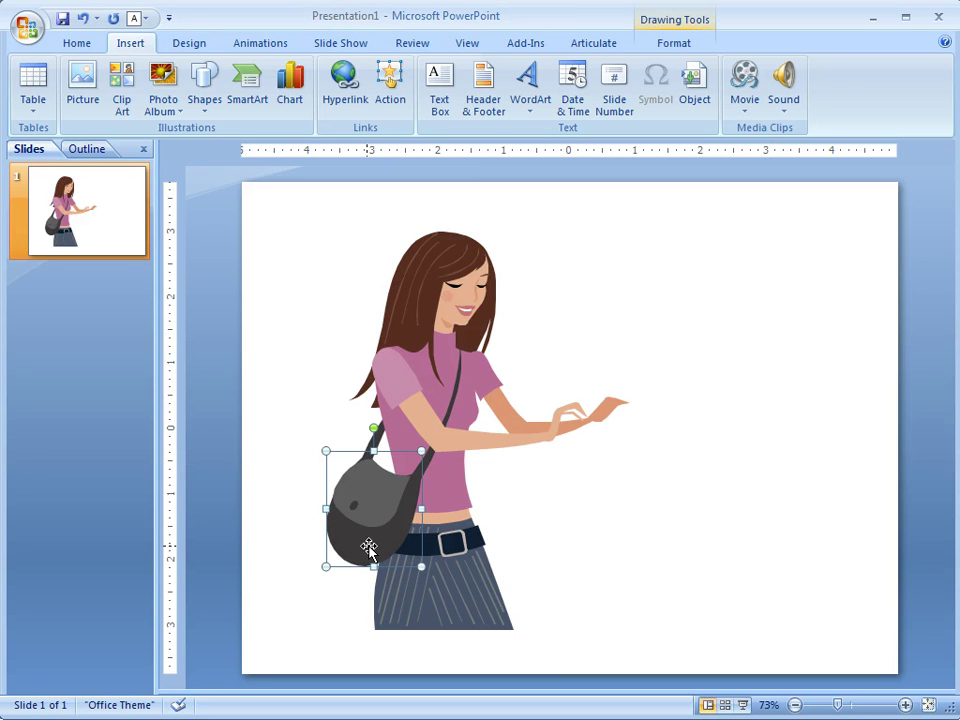
key(Escape)
click(366, 514)
key(Delete)
click(368, 448)
key(Delete)
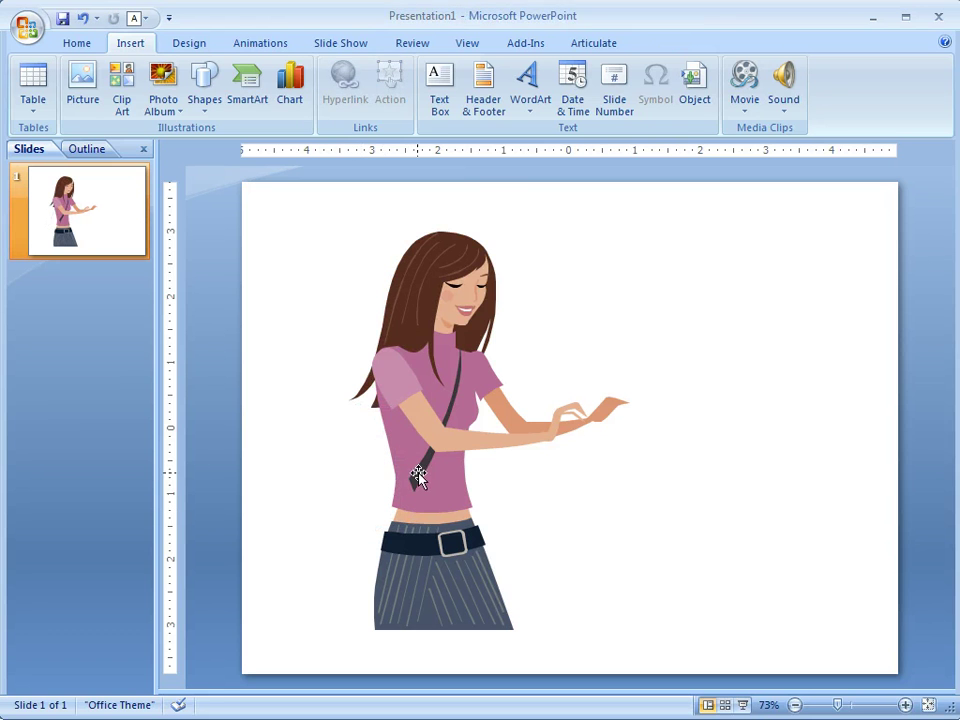
click(418, 477)
key(Delete)
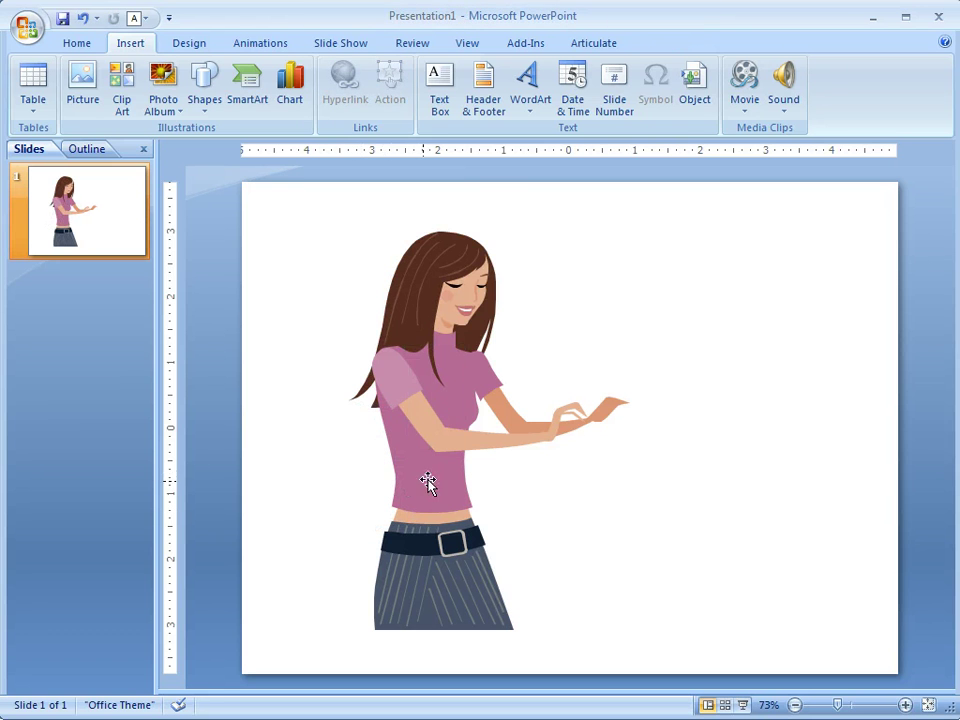
- Select the woman's sleeve, arm and hand shapes together and group them
click(372, 412)
click(722, 493)
mouse_move(311, 336)
mouse_down()
mouse_move(521, 480)
mouse_move(603, 497)
mouse_up()
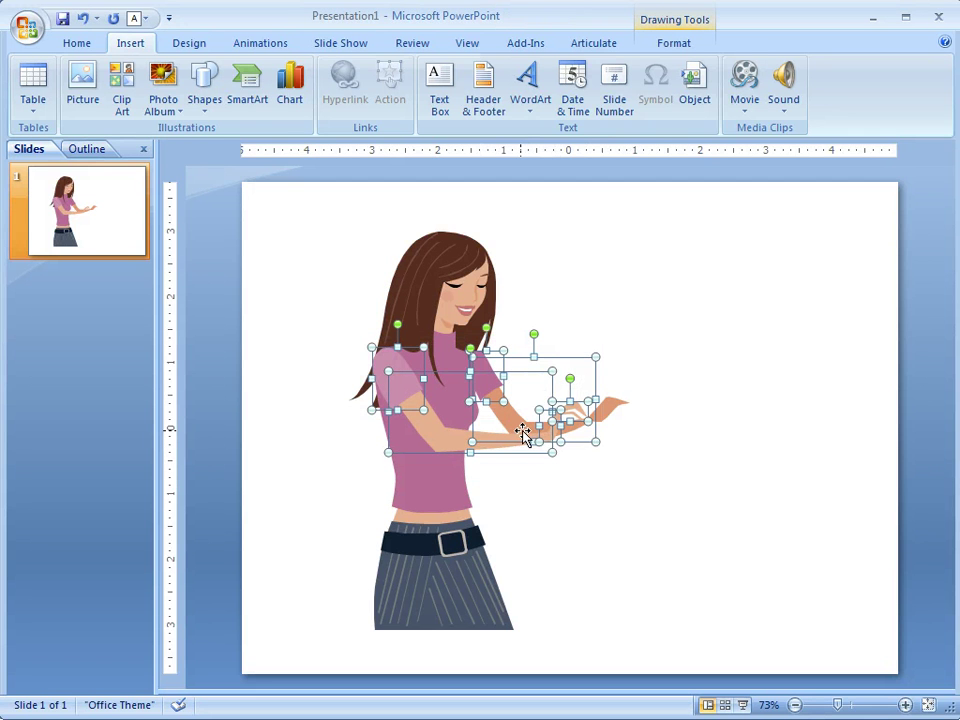
key(ctrl+g)
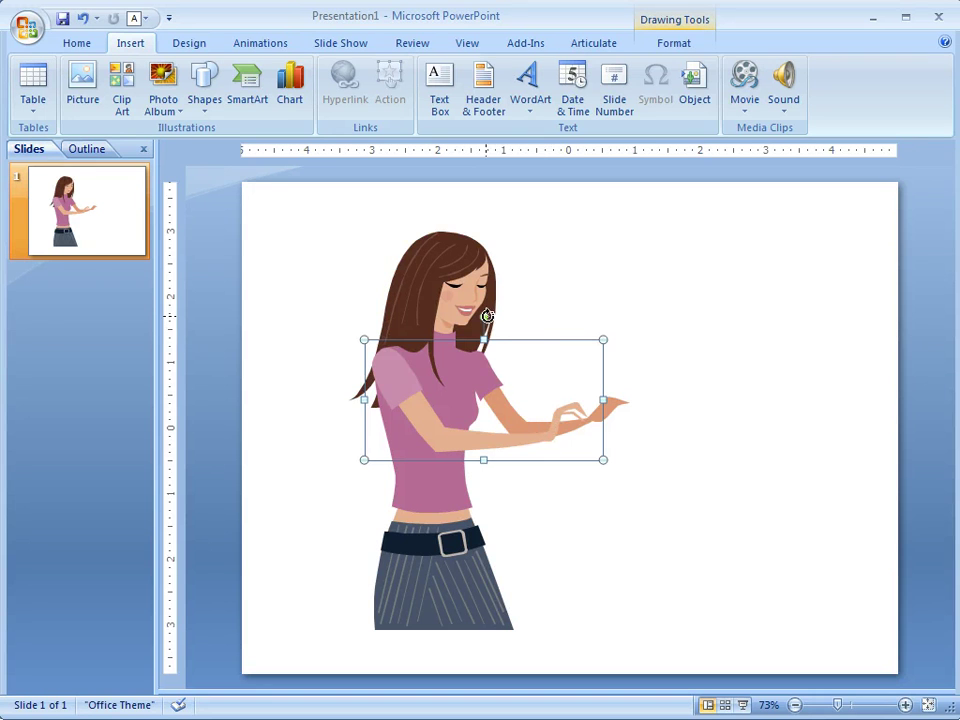
- Try rotating the grouped arms downward and moving them back to the shoulders, and undo both changes
drag(487, 316, 509, 374)
drag(437, 402, 402, 454)
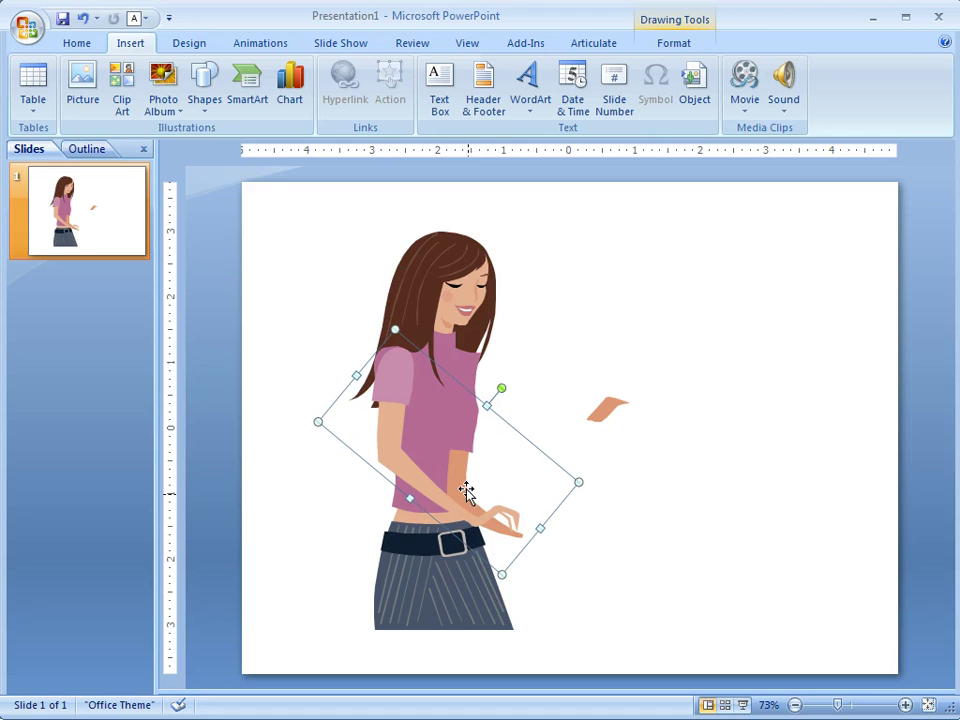
click(83, 18)
click(83, 18)
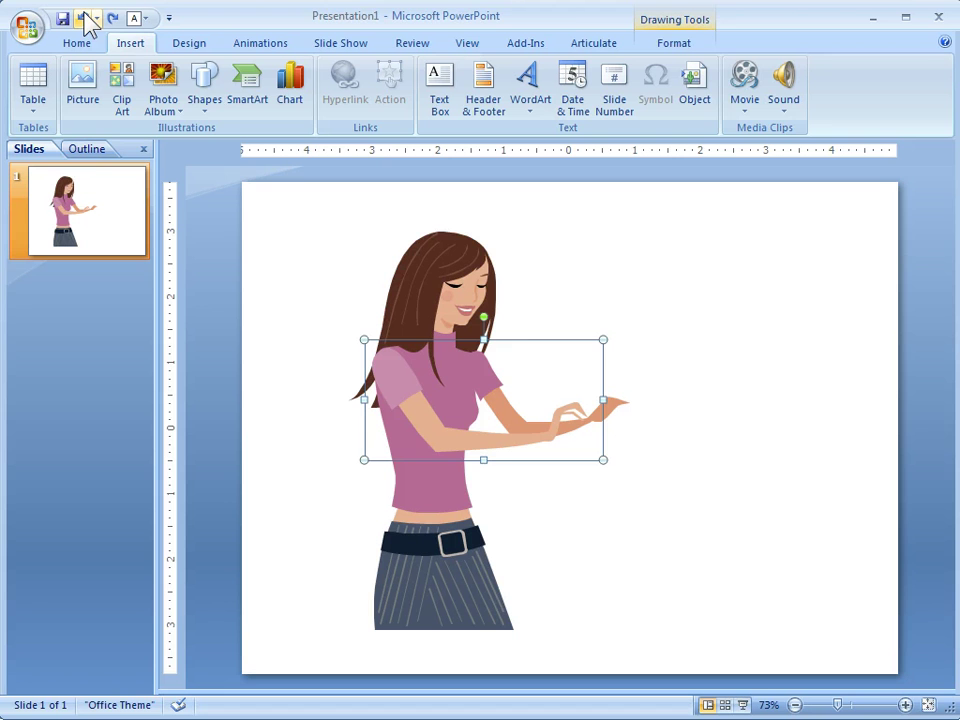
click(729, 435)
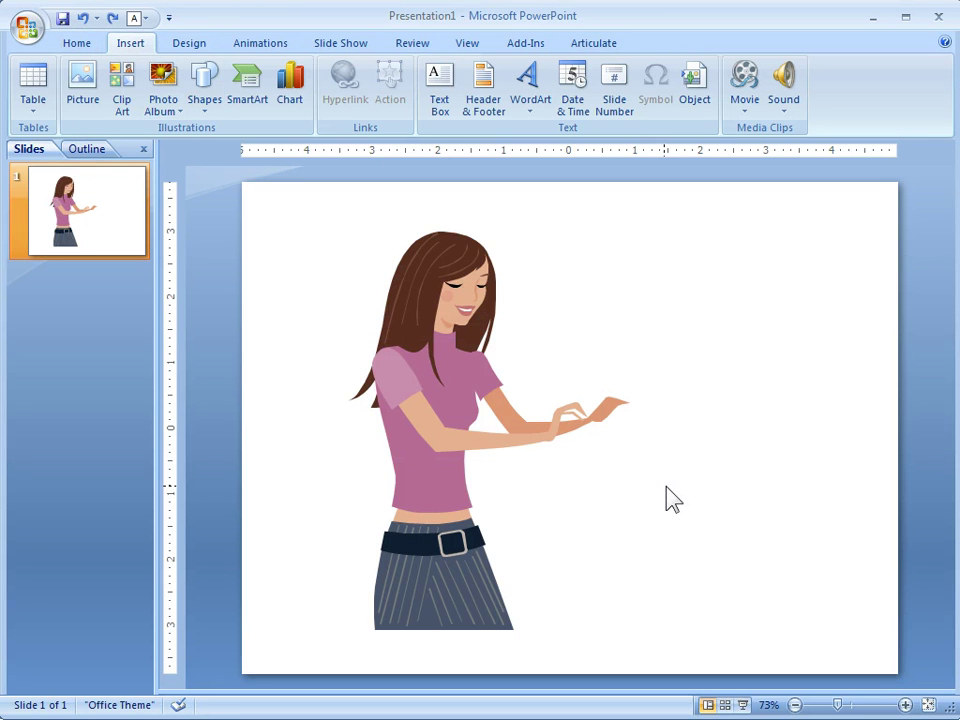
click(425, 307)
click(432, 281)
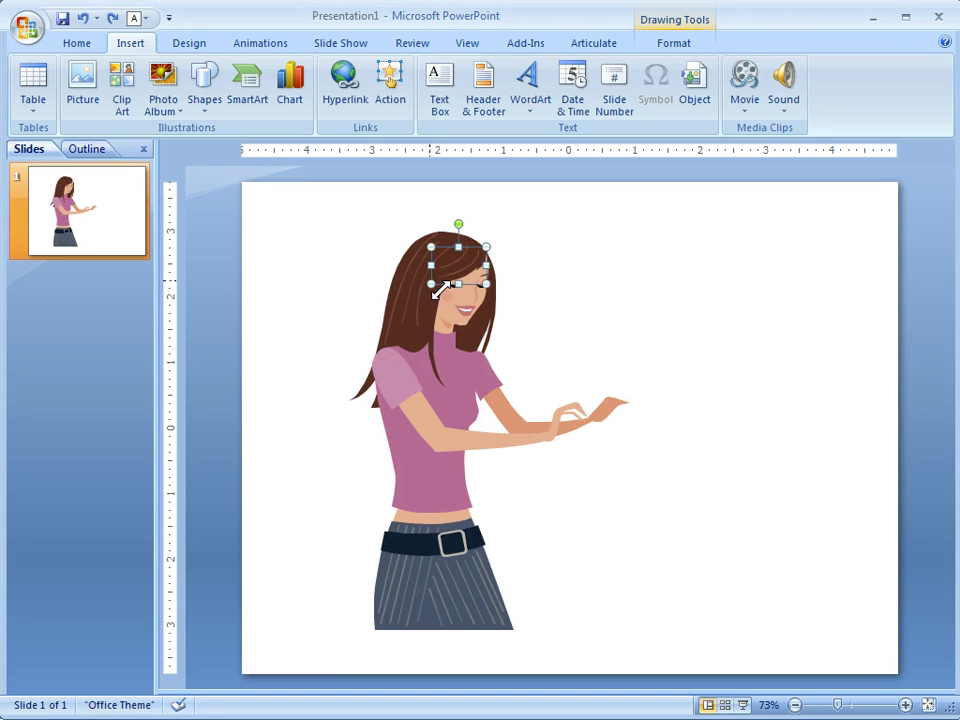
click(426, 293)
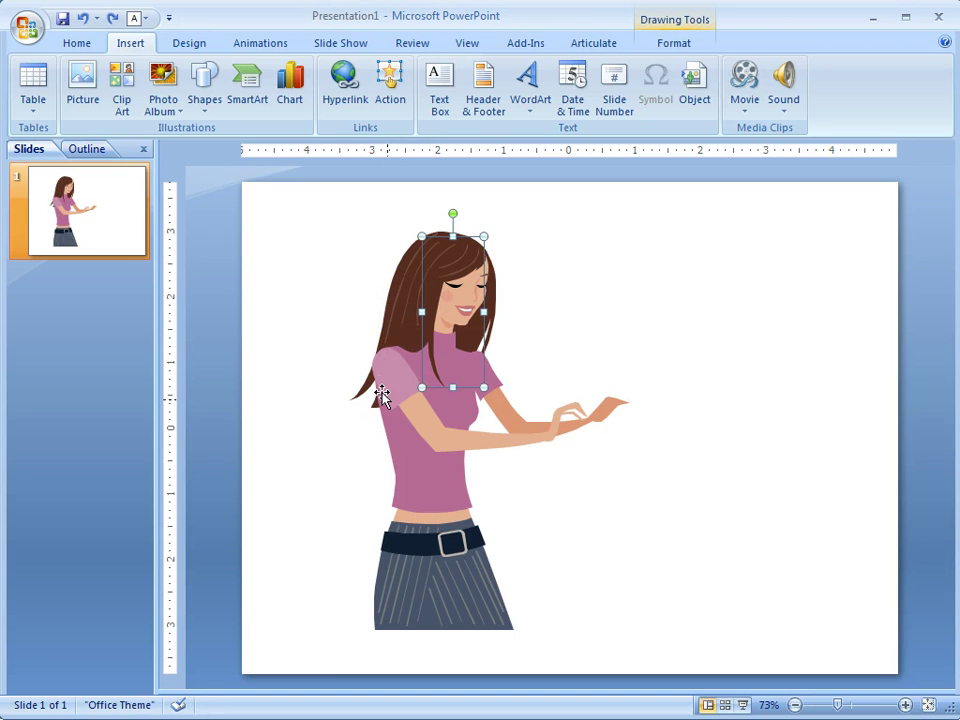
- Fill the torso shape of the woman's shirt with light blue
click(424, 487)
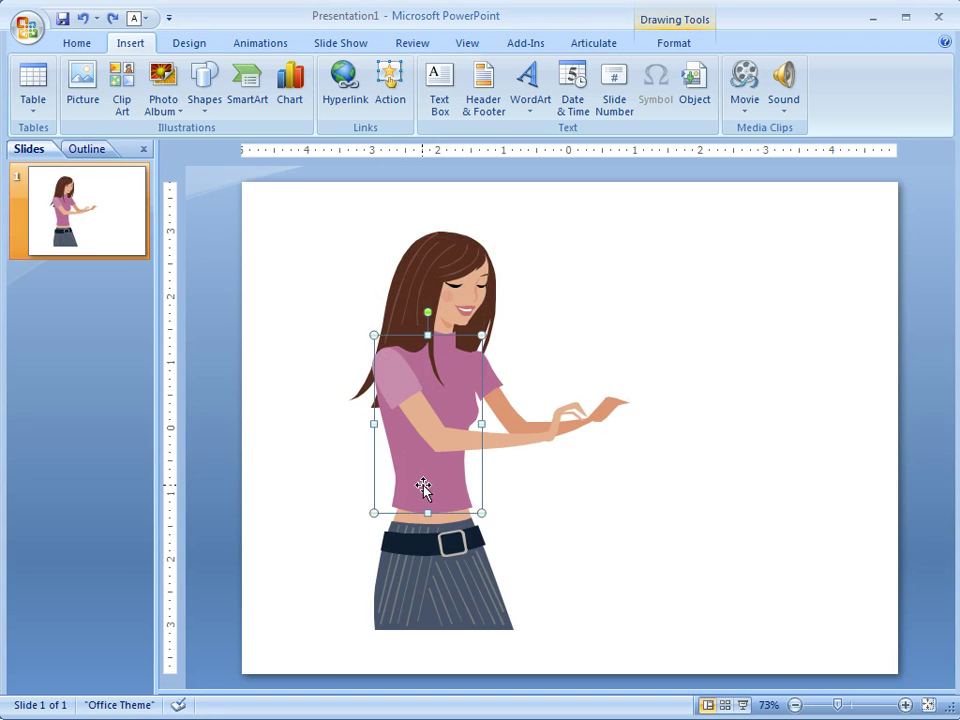
click(686, 43)
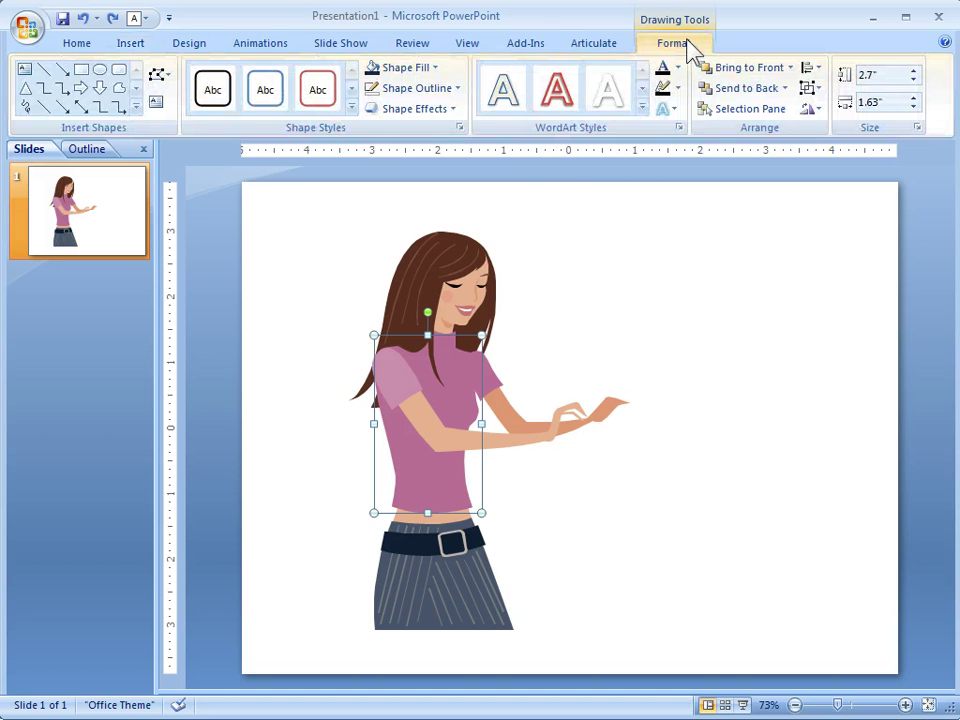
click(437, 68)
click(467, 210)
click(625, 295)
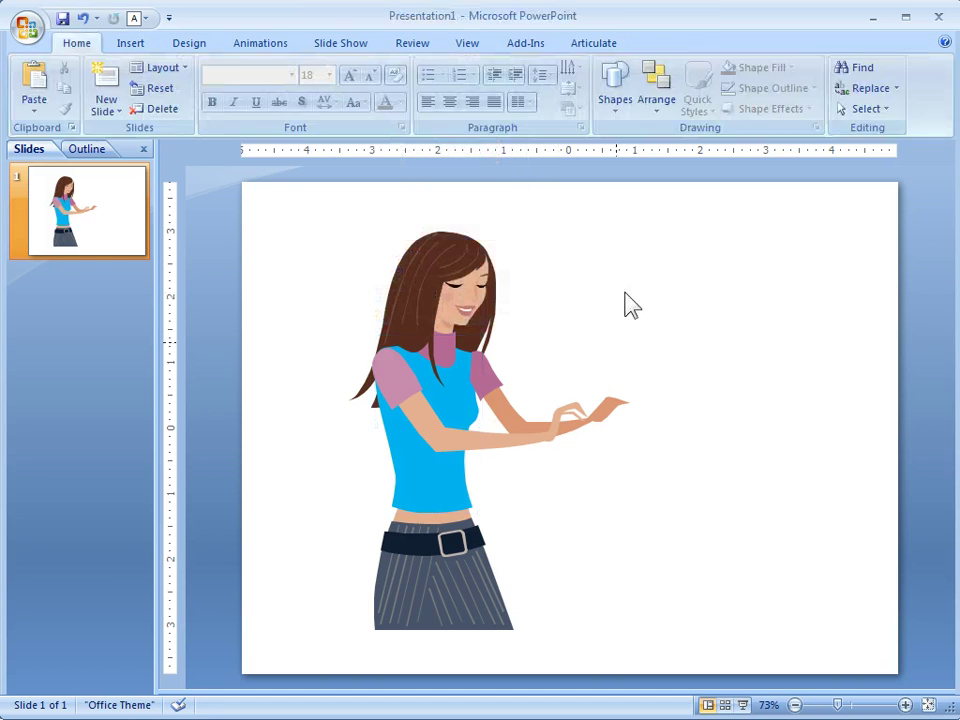
- Fill the woman's near sleeve inside the arm group with the same light blue as the shirt torso
click(397, 384)
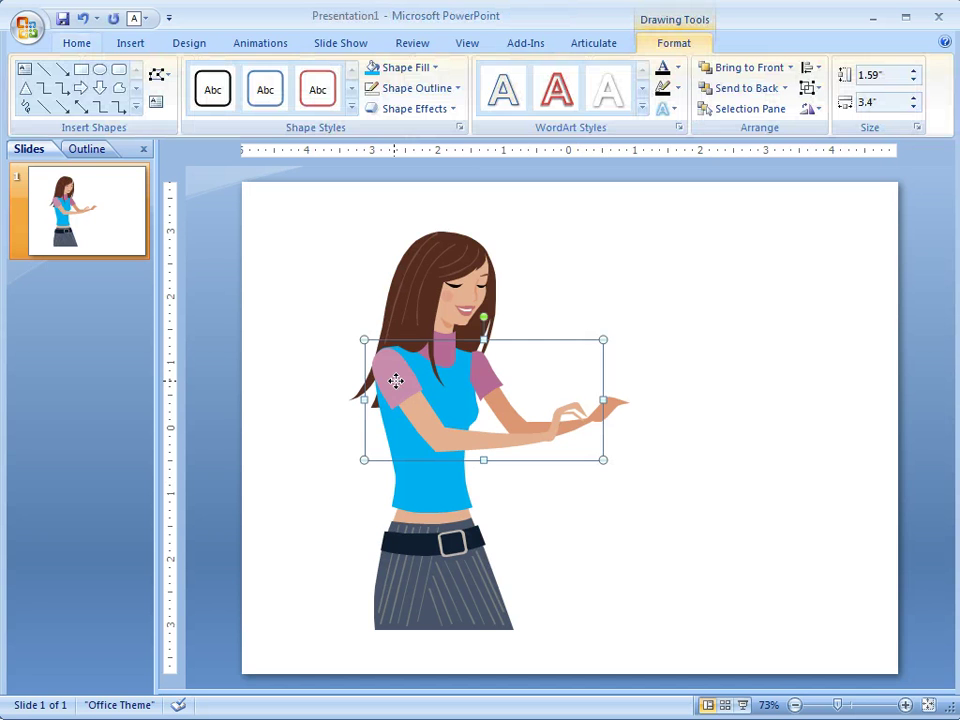
click(395, 381)
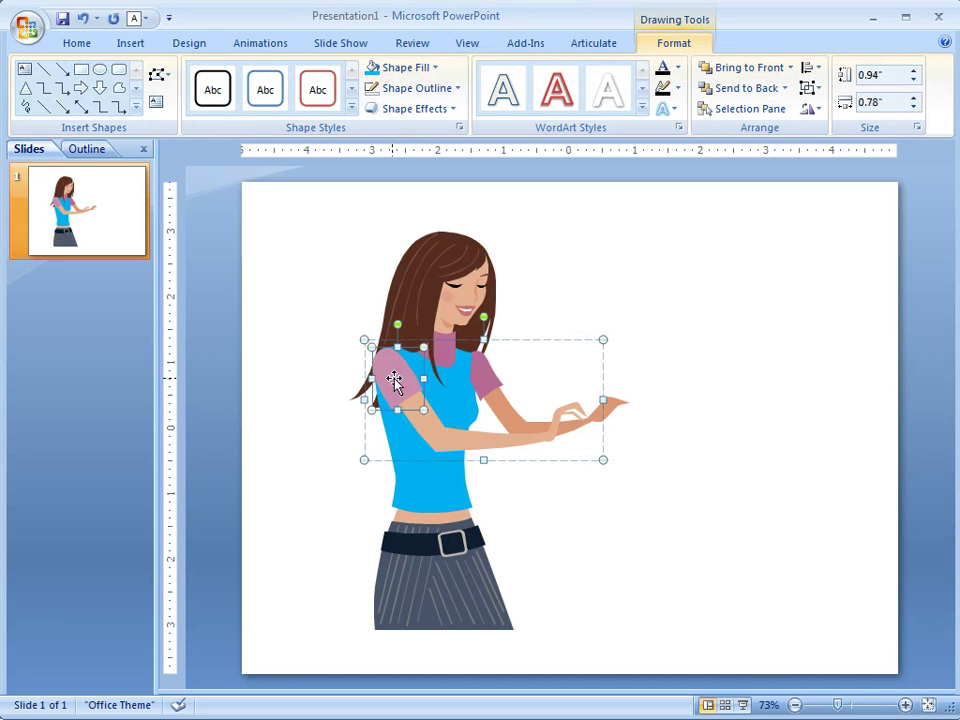
click(372, 67)
click(625, 335)
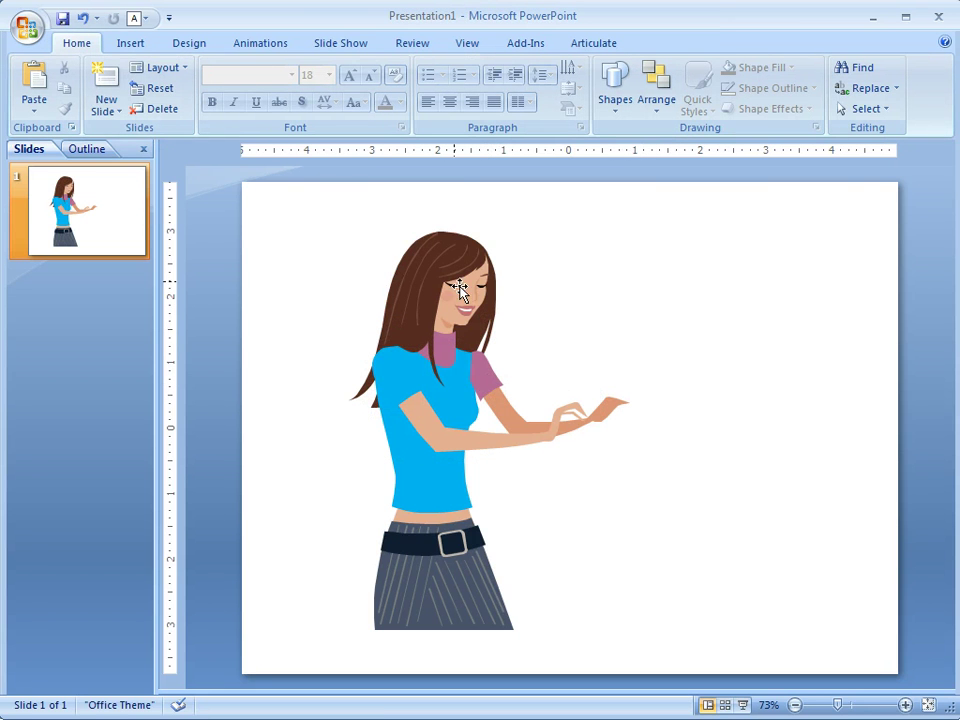
click(426, 294)
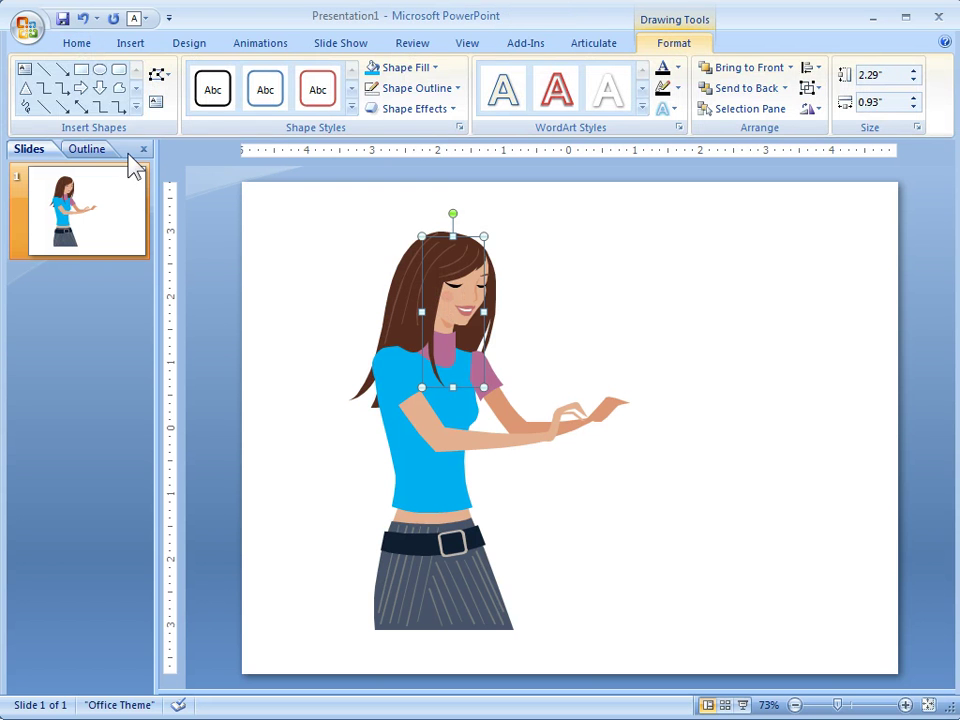
click(72, 48)
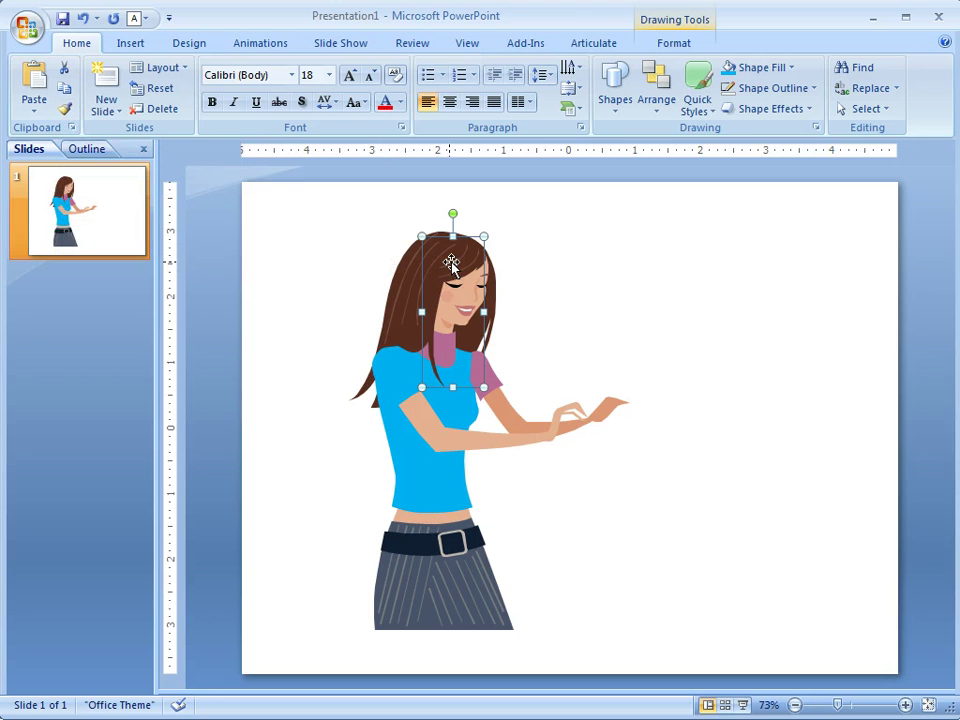
click(681, 538)
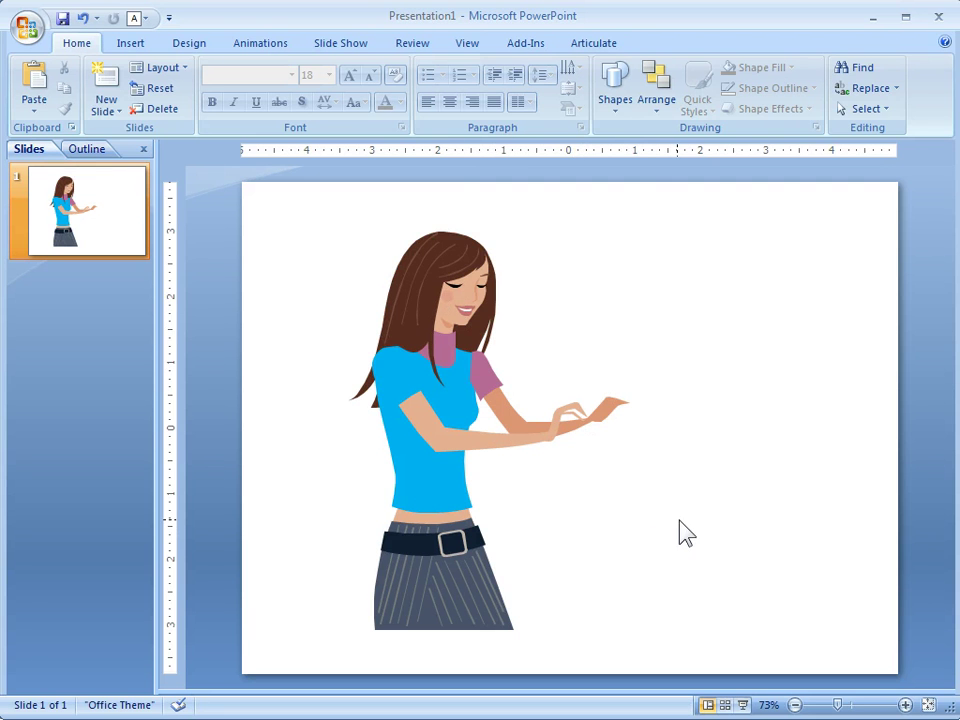
- Group all of the woman's shapes together and apply the first outer shadow preset to the whole figure
drag(259, 206, 684, 670)
key(ctrl+shift+g)
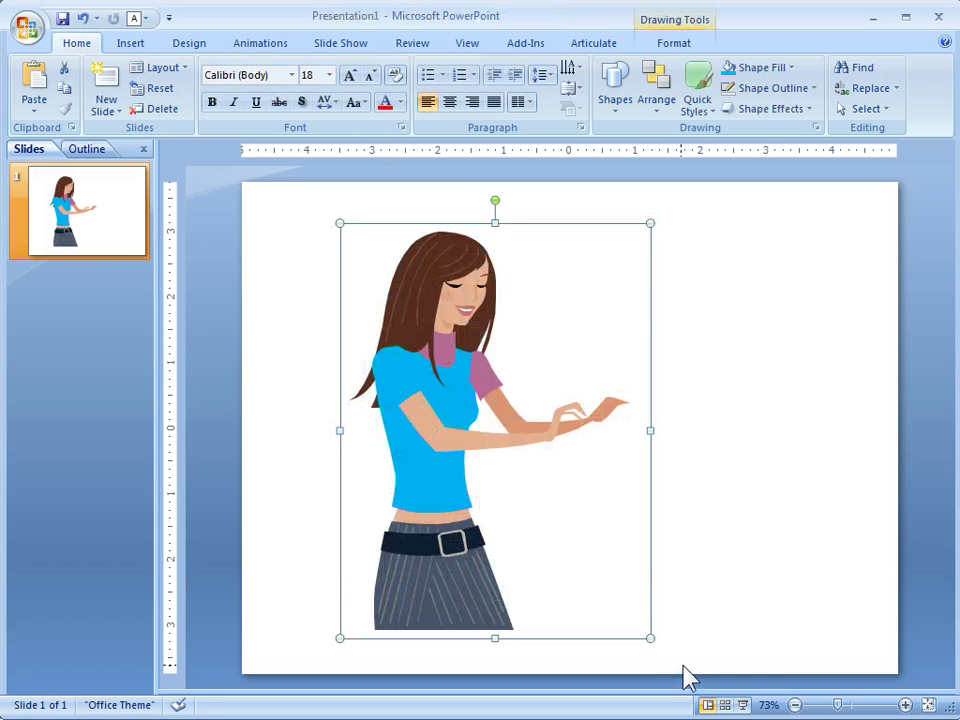
click(808, 116)
mouse_move(782, 190)
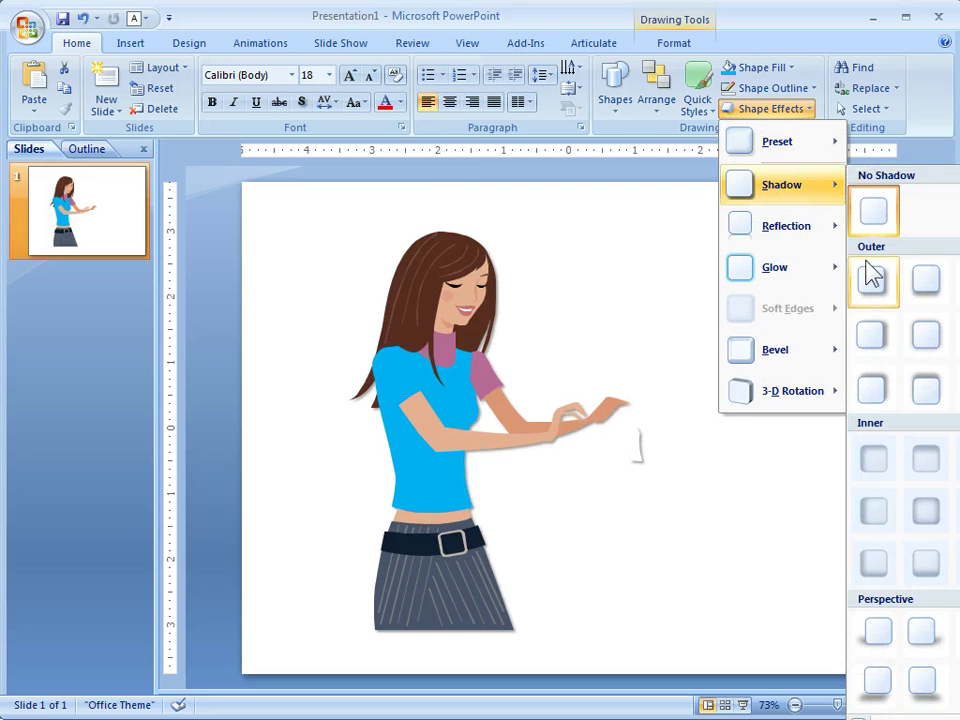
click(875, 290)
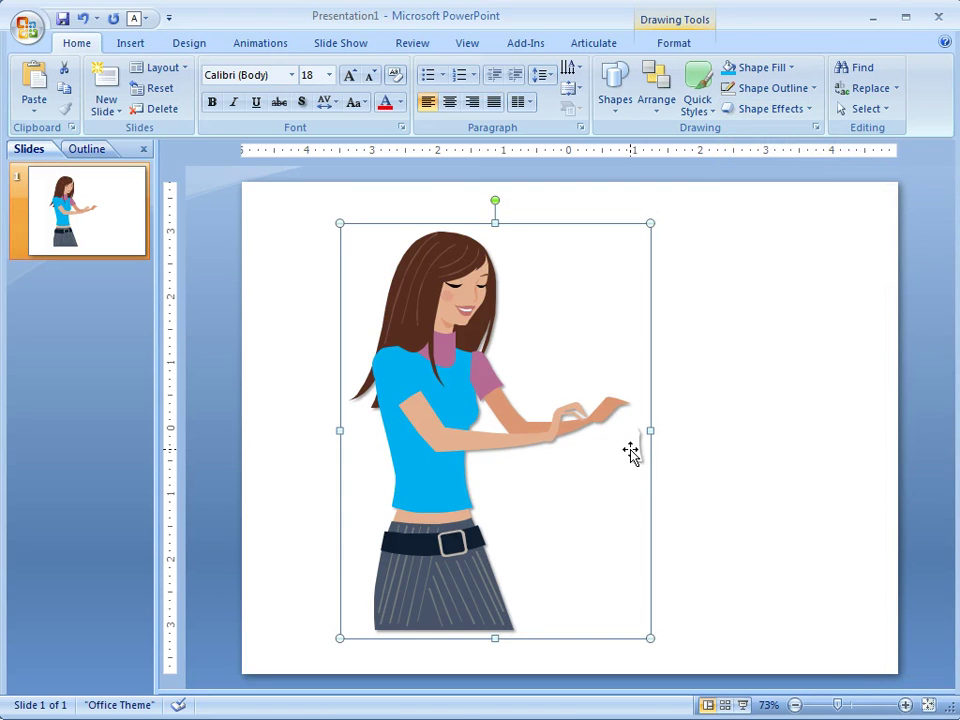
- Delete the stray white shape below the woman's outstretched hand from the group
click(638, 452)
key(Delete)
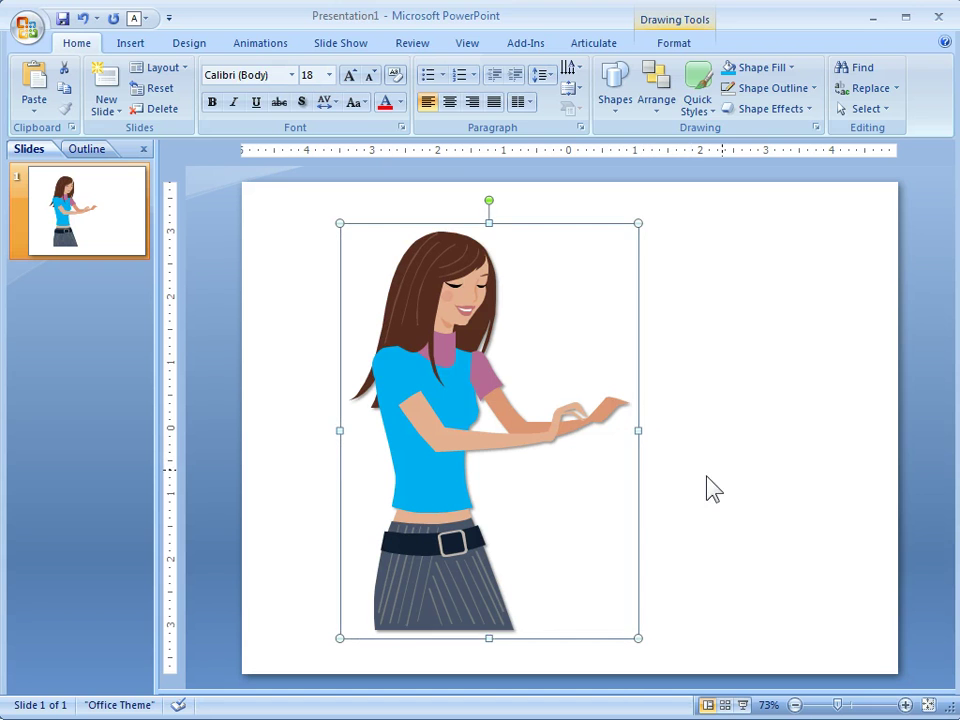
click(730, 467)
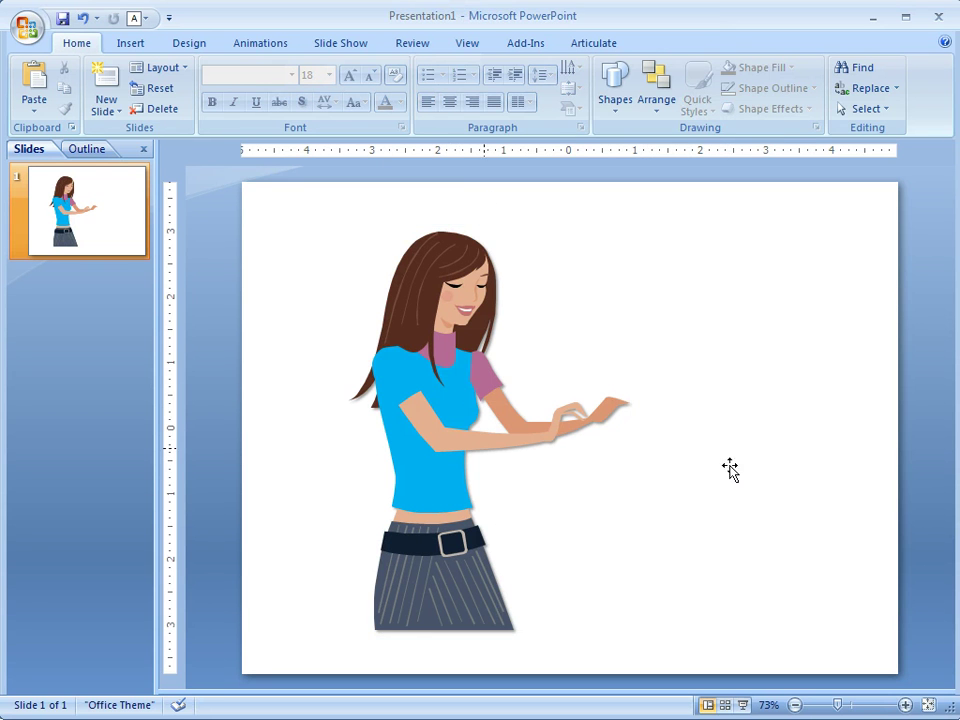
right_click(444, 356)
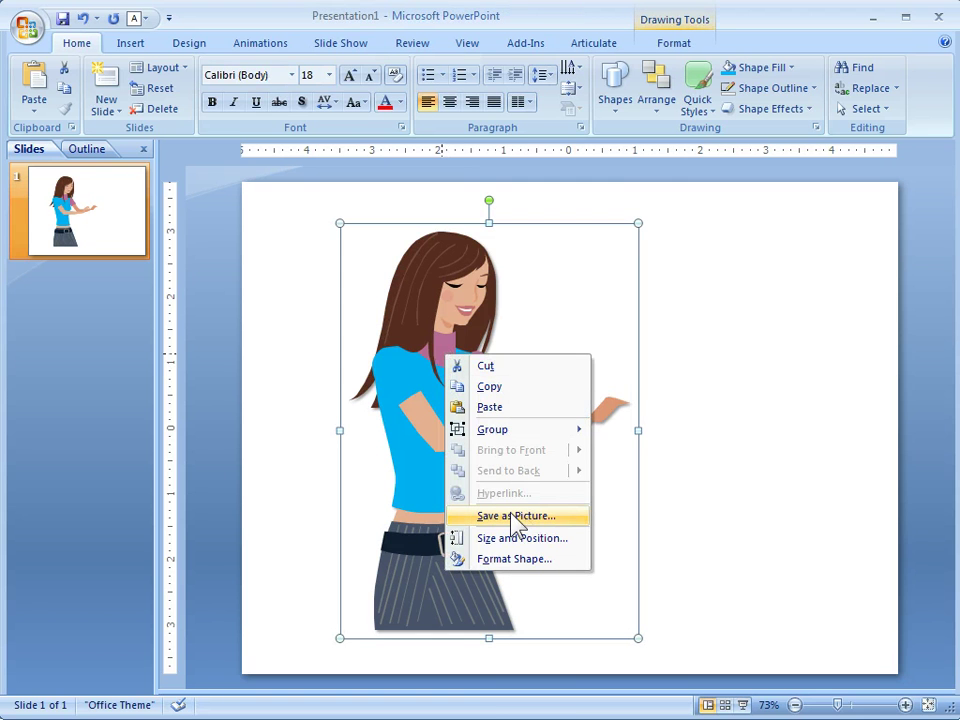
click(695, 506)
click(708, 505)
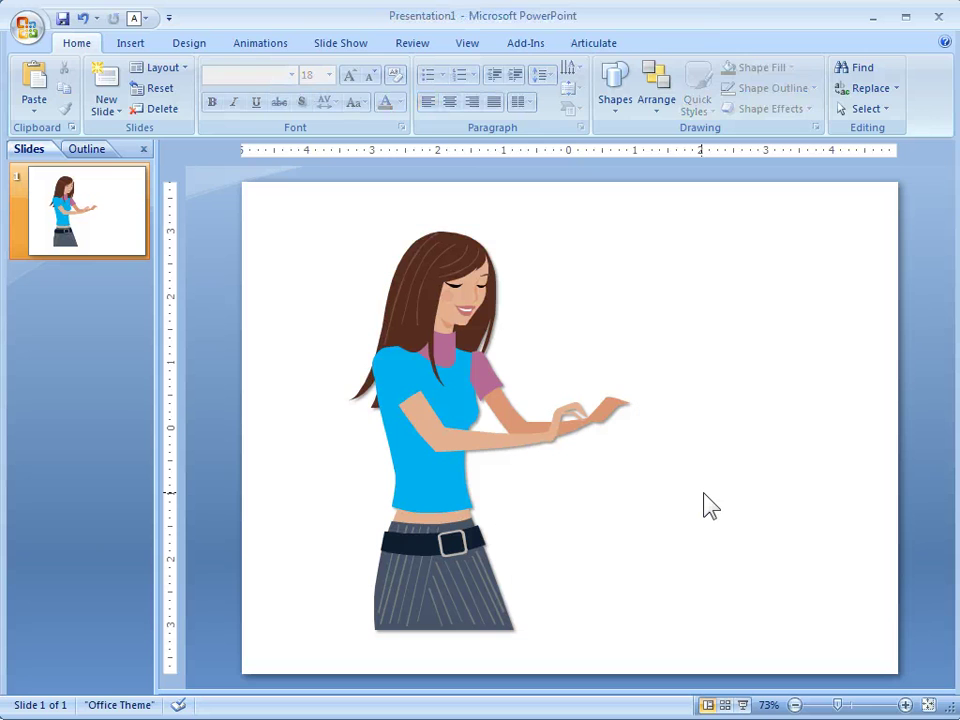